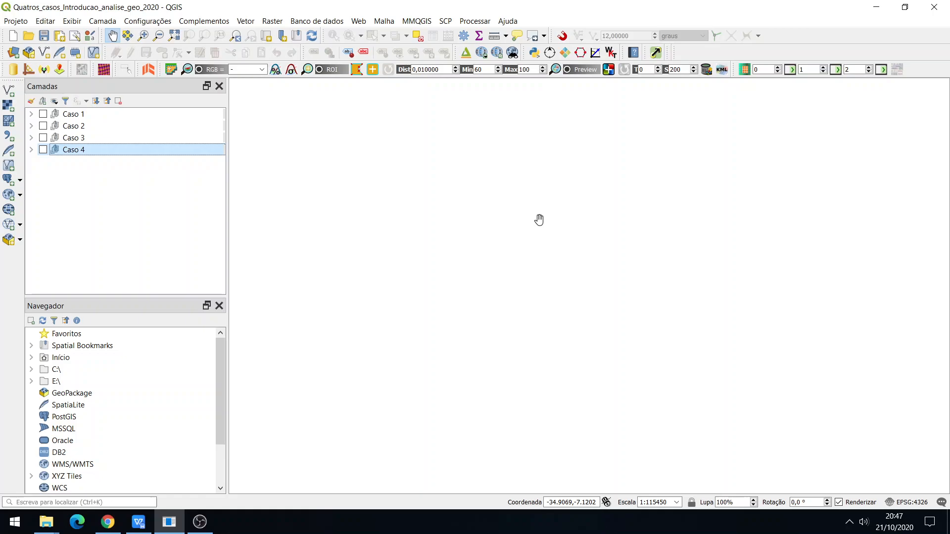
Turn on the Caso 1 layer group and open the attribute table of its Bairros layer.
click(30, 113)
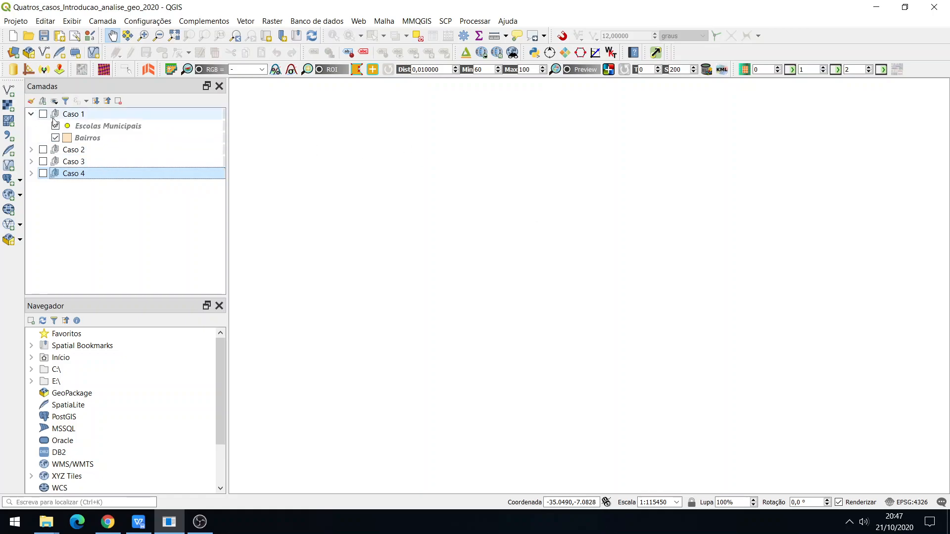
click(43, 114)
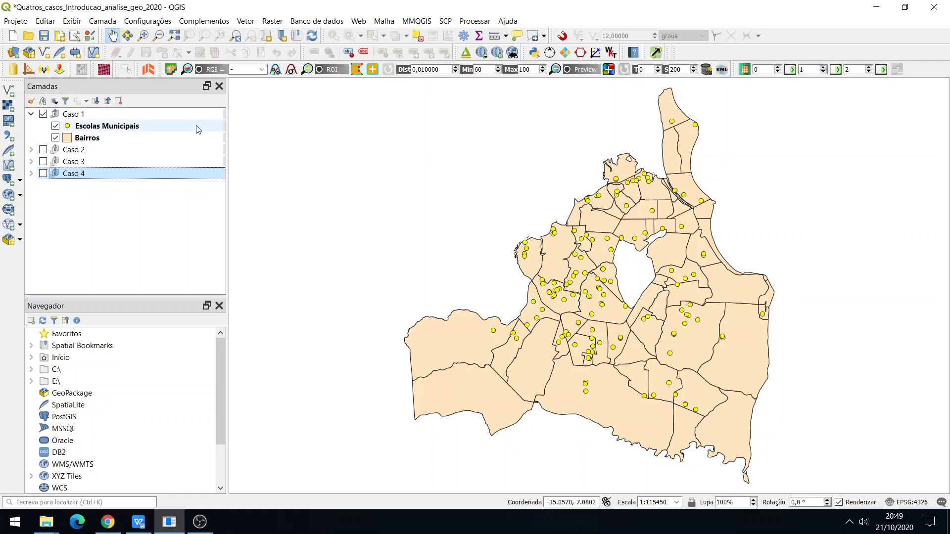
right_click(90, 138)
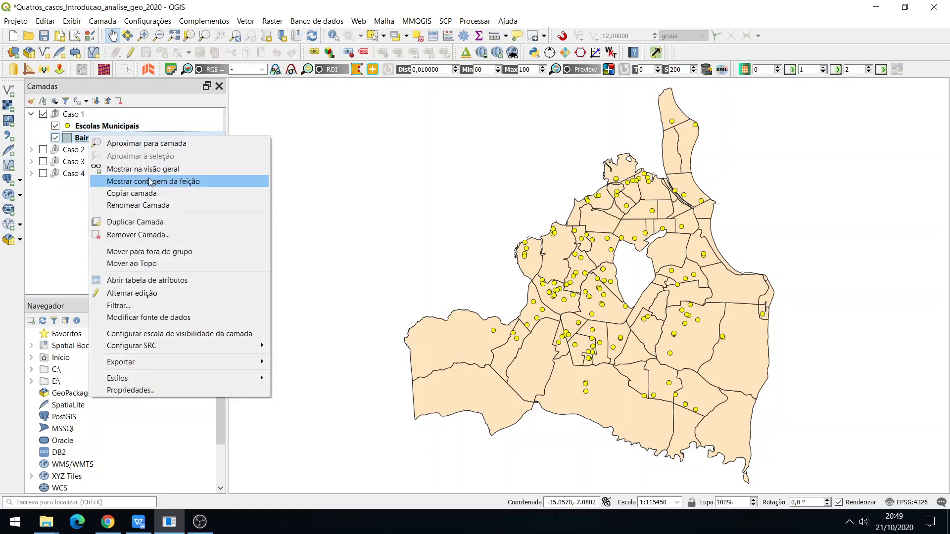
click(171, 280)
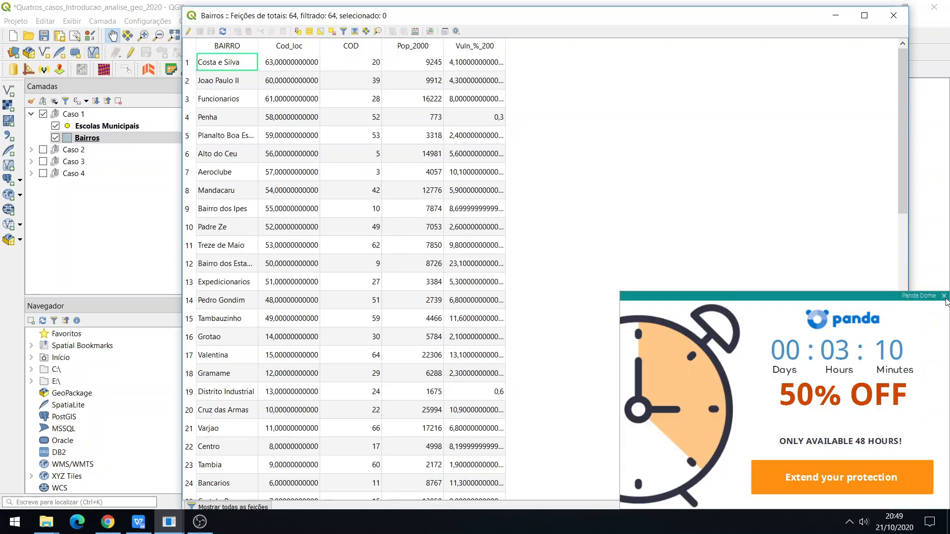
click(944, 296)
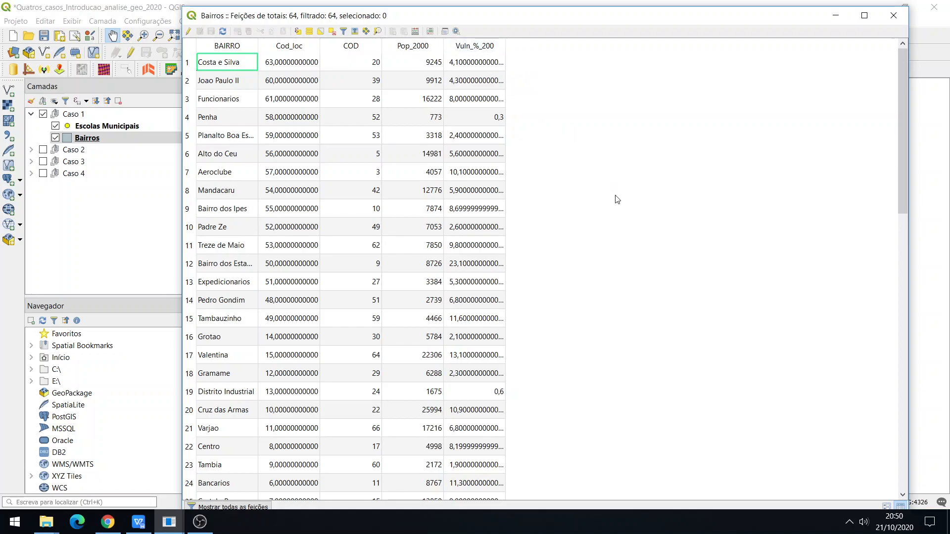
Sort the Bairros attribute table by Pop_2000 and by Vuln_%_200 in both directions to compare neighbourhoods, and close the table.
click(426, 50)
click(426, 50)
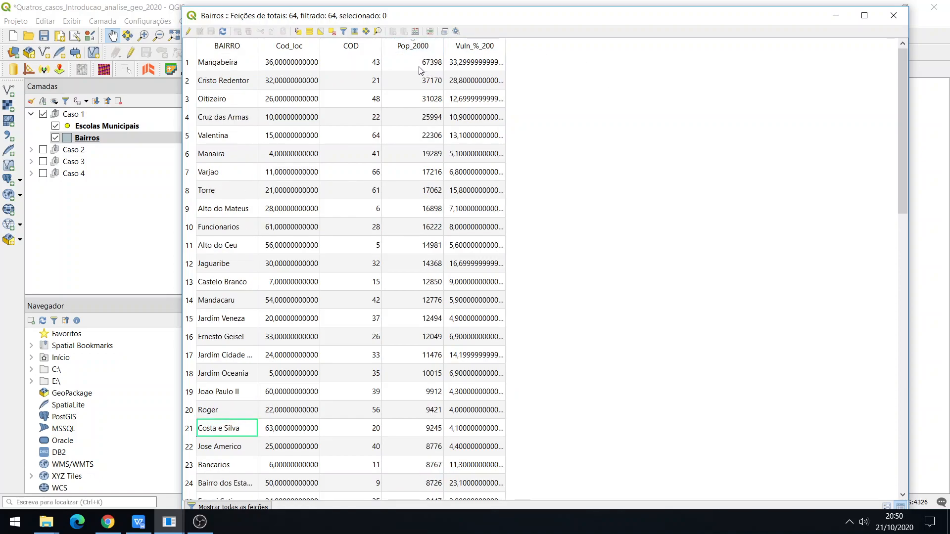
click(423, 51)
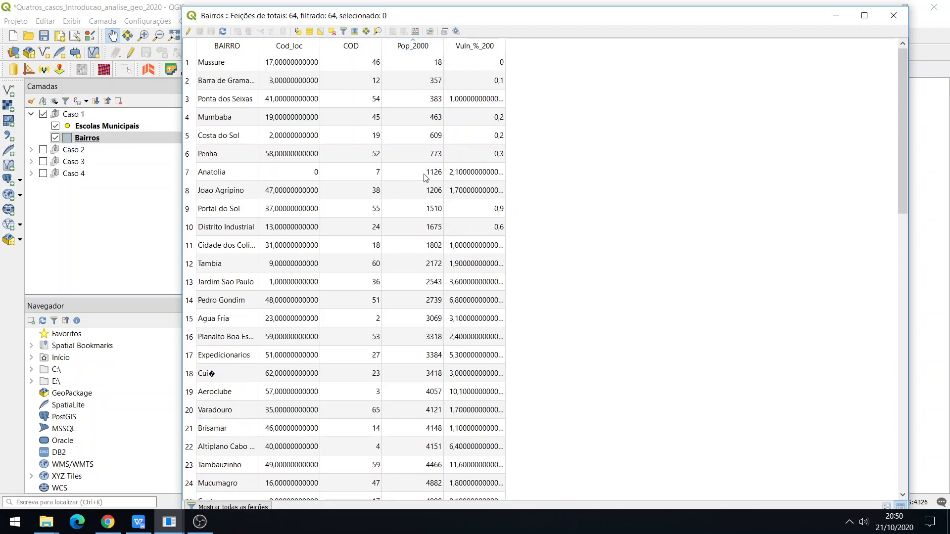
click(473, 47)
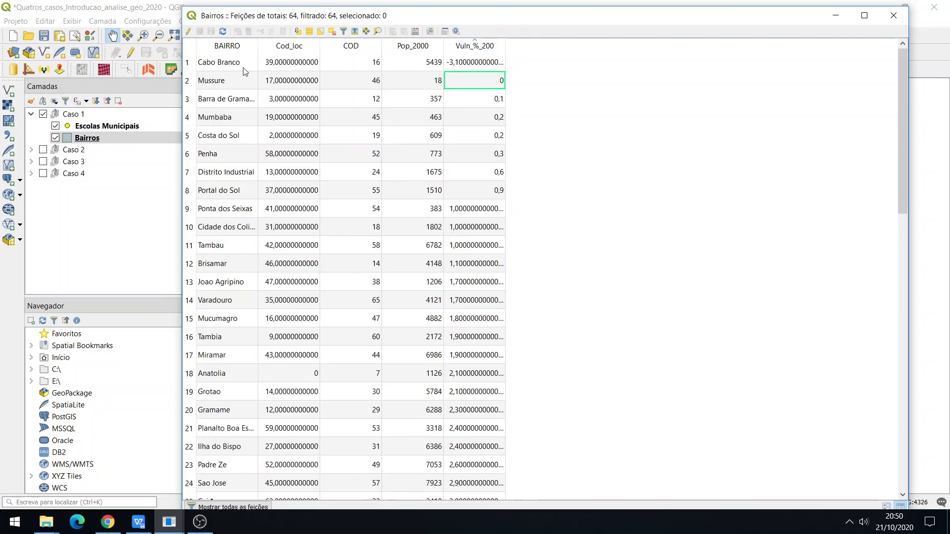
click(468, 50)
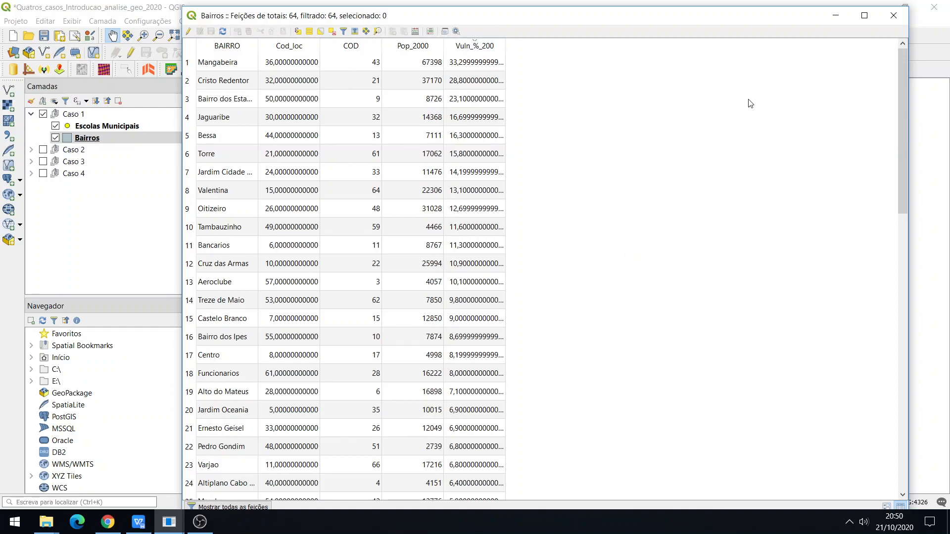
click(893, 15)
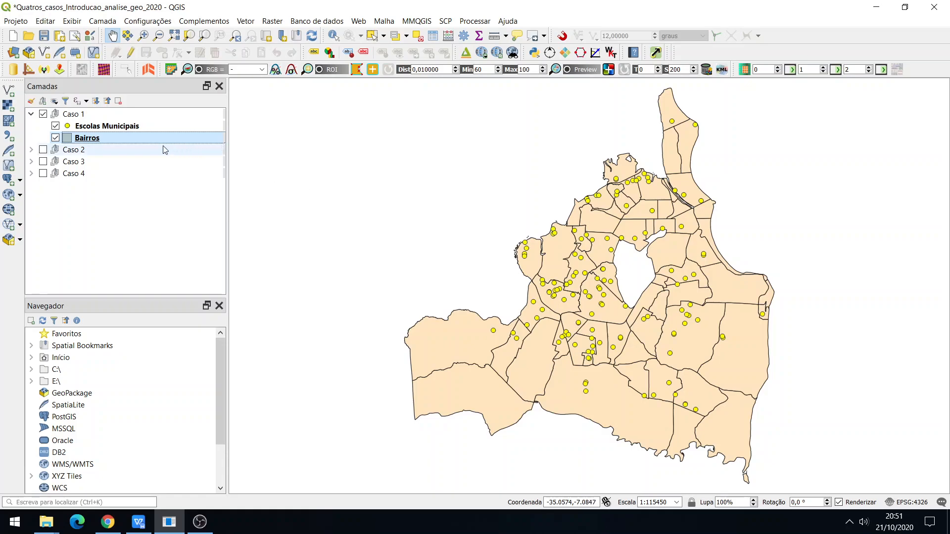
Switch the Bairros layer's symbology from a single symbol to Graduado.
right_click(99, 144)
click(162, 398)
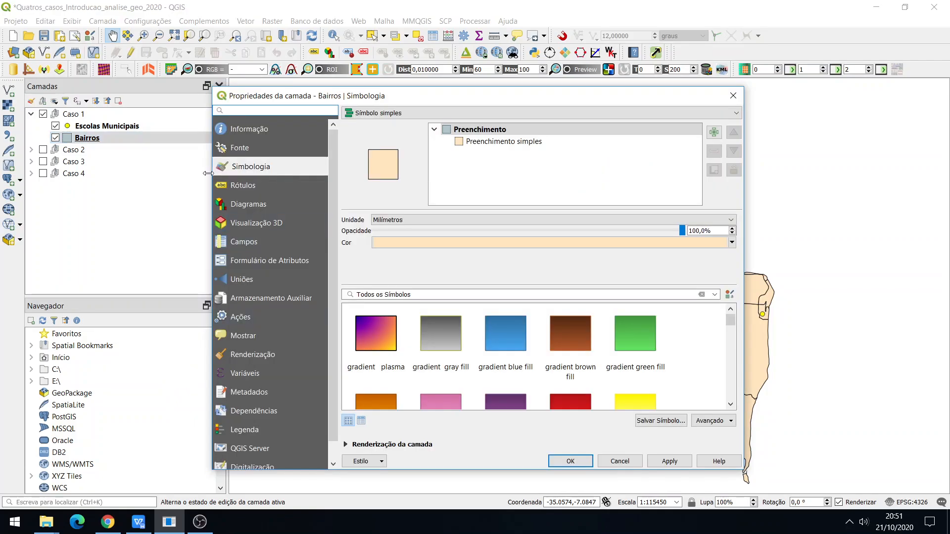
click(420, 112)
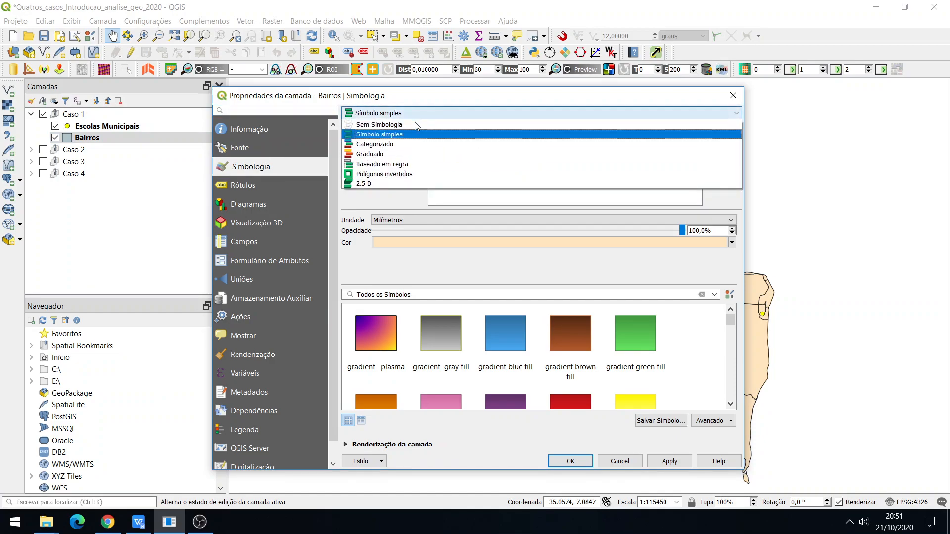
click(381, 154)
click(737, 148)
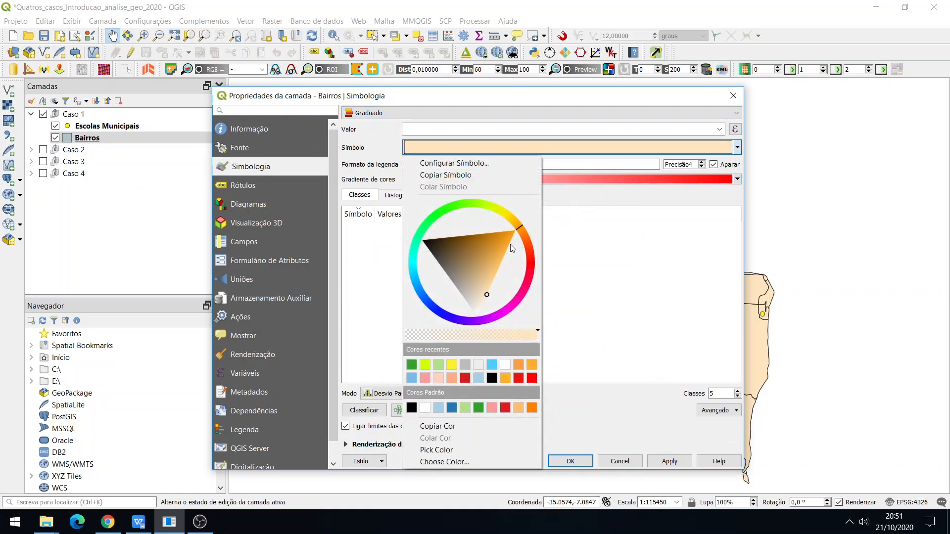
click(600, 244)
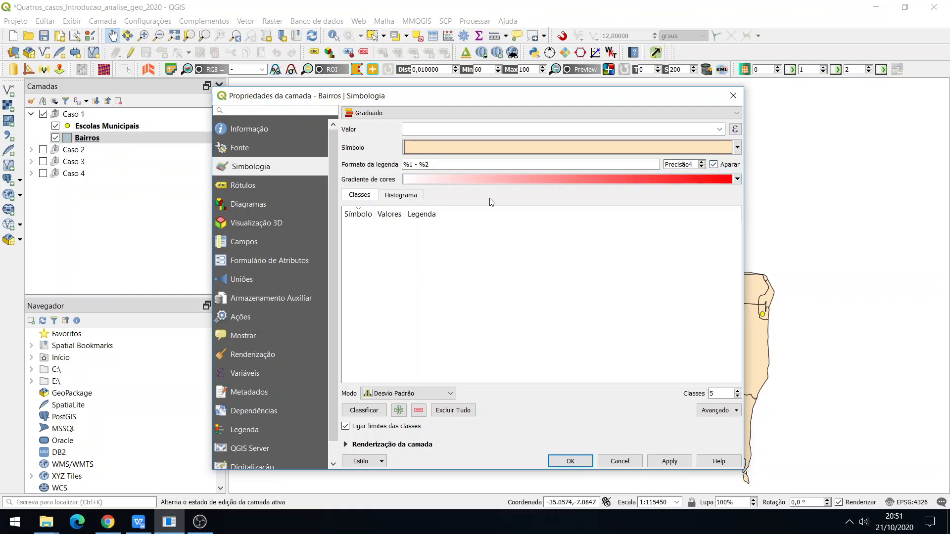
Classify the Bairros layer by the Vuln_%_200 field using the Intervalo Igual mode.
click(365, 411)
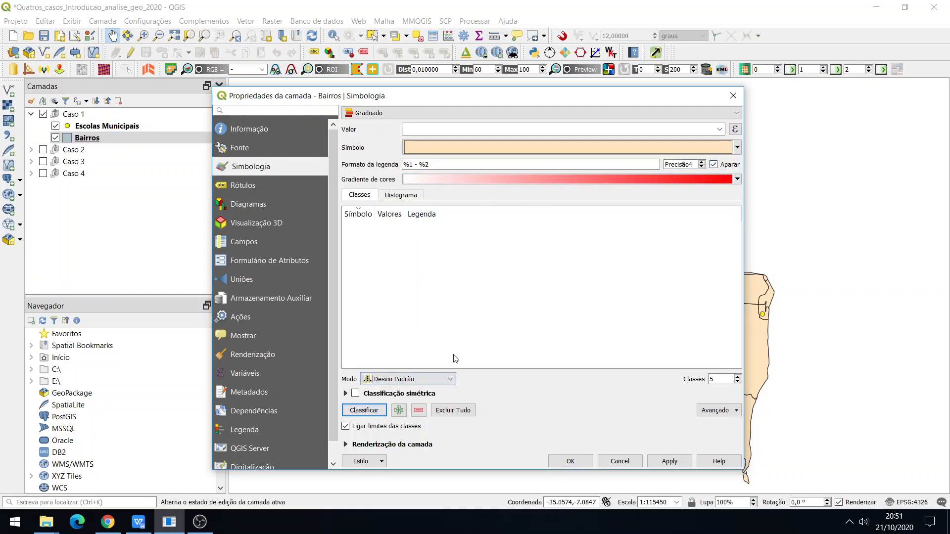
click(719, 129)
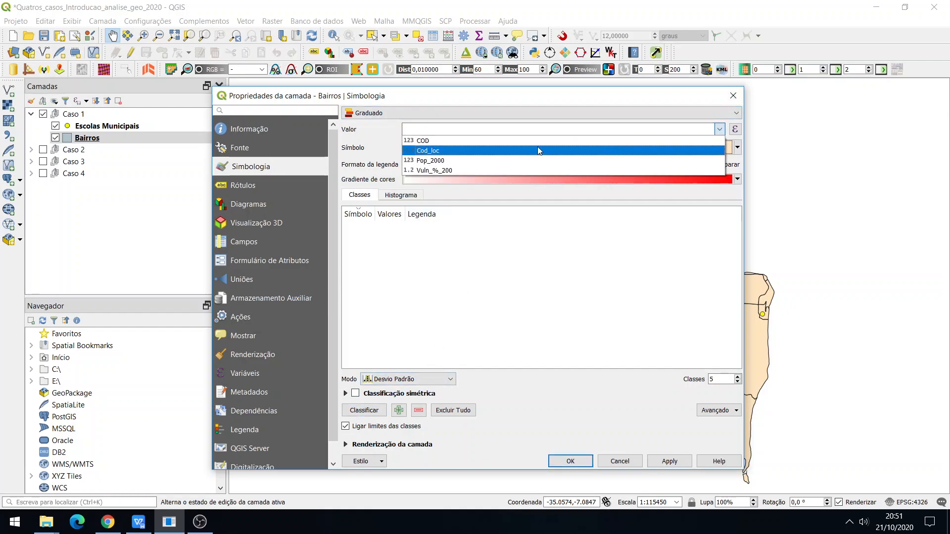
click(445, 170)
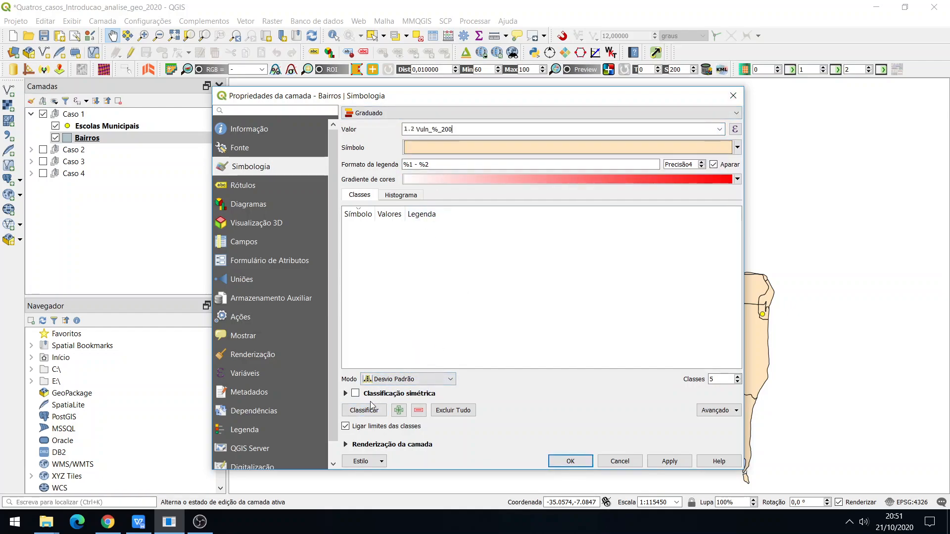
click(389, 379)
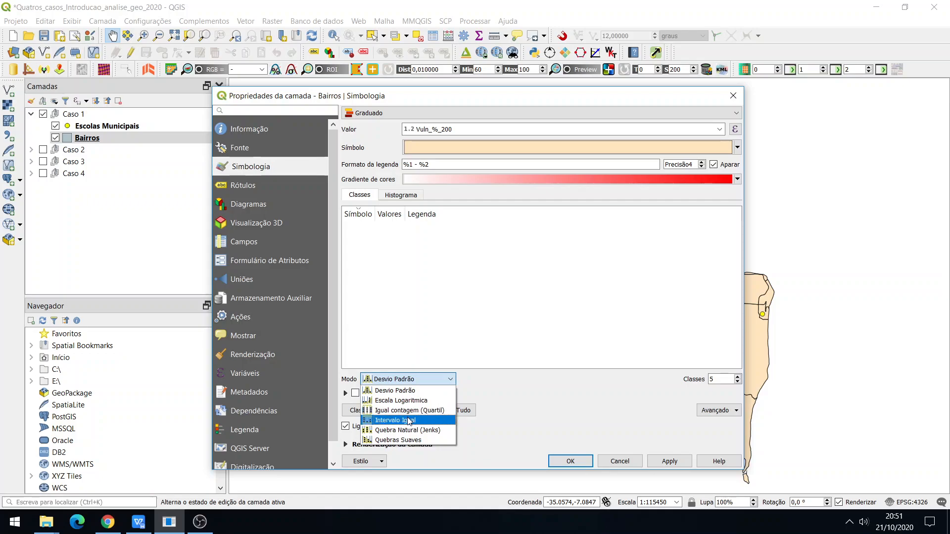
click(408, 421)
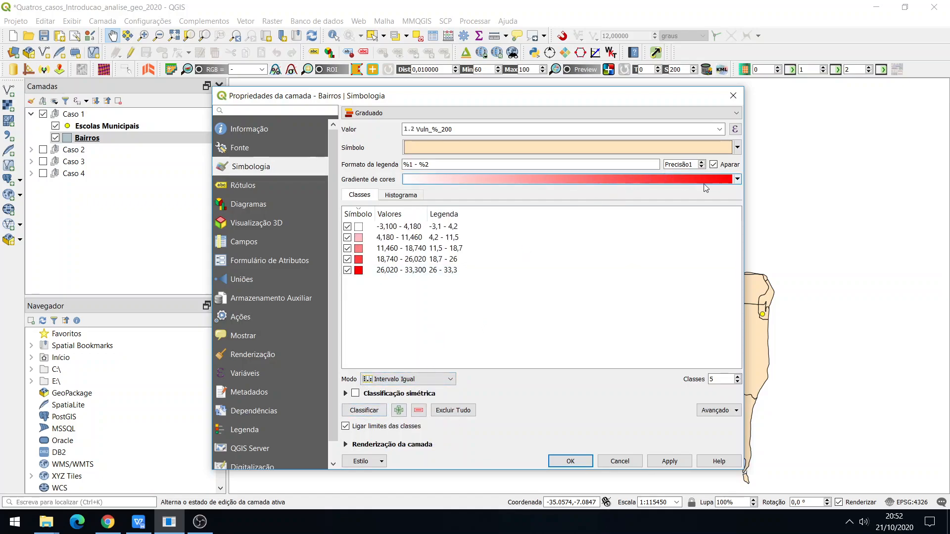
Colour the Bairros classes with the RdYlGn gradient, inverted to run from green to red, and apply the symbology.
click(737, 180)
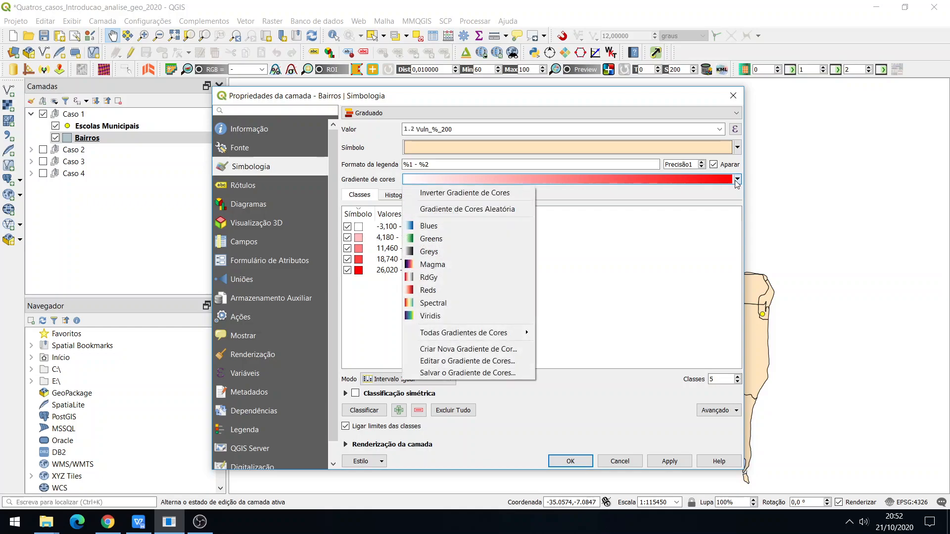
mouse_move(515, 333)
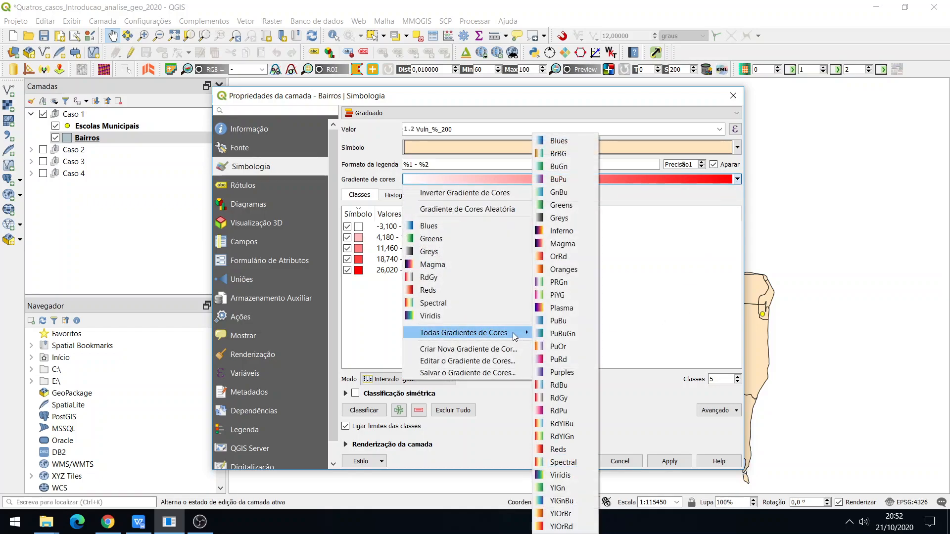
click(561, 437)
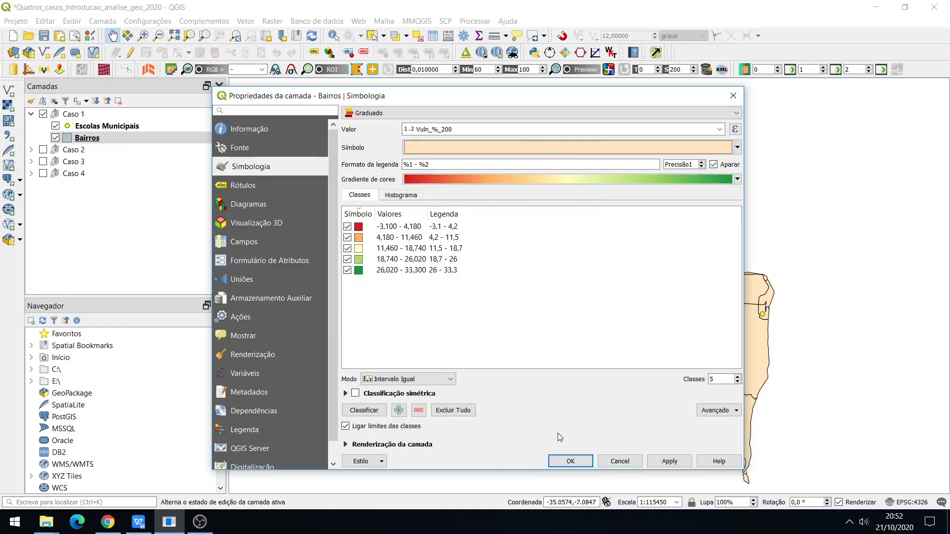
click(737, 179)
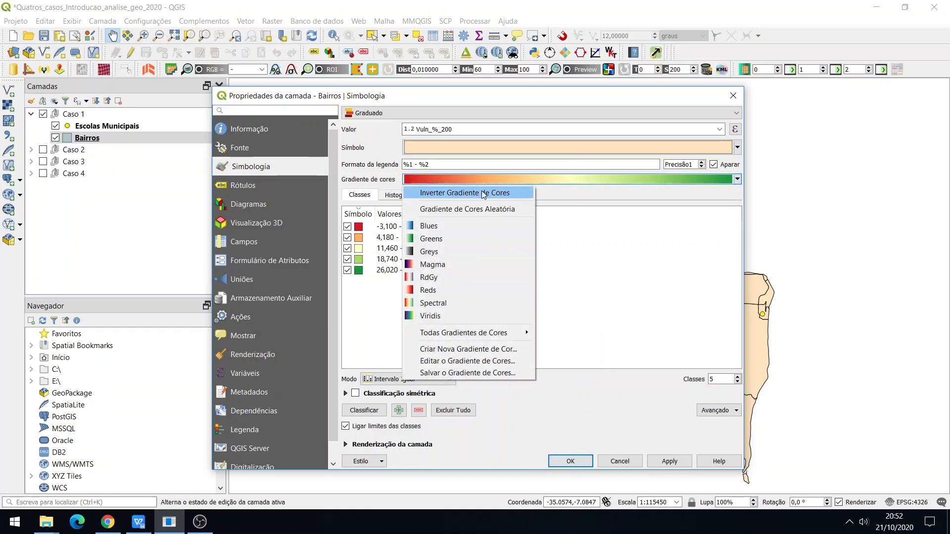
click(460, 190)
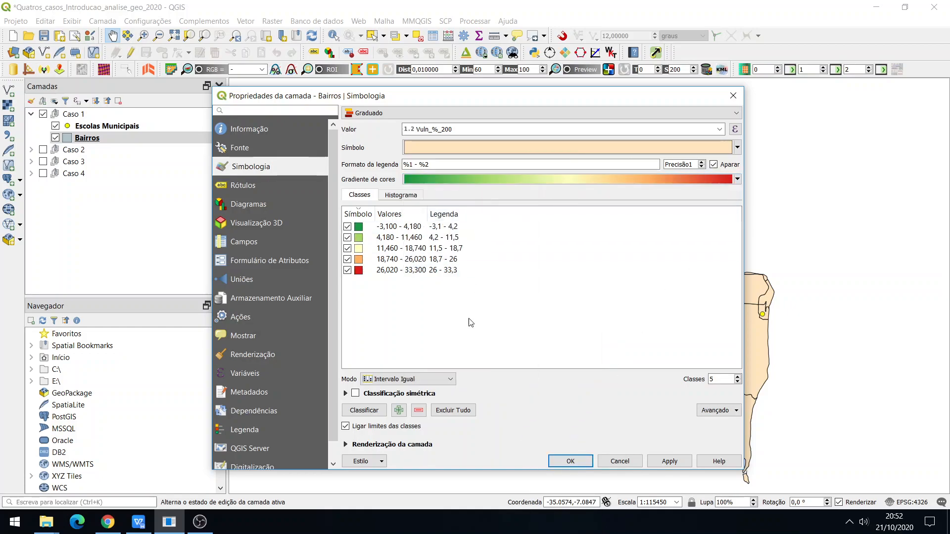
click(669, 461)
click(588, 461)
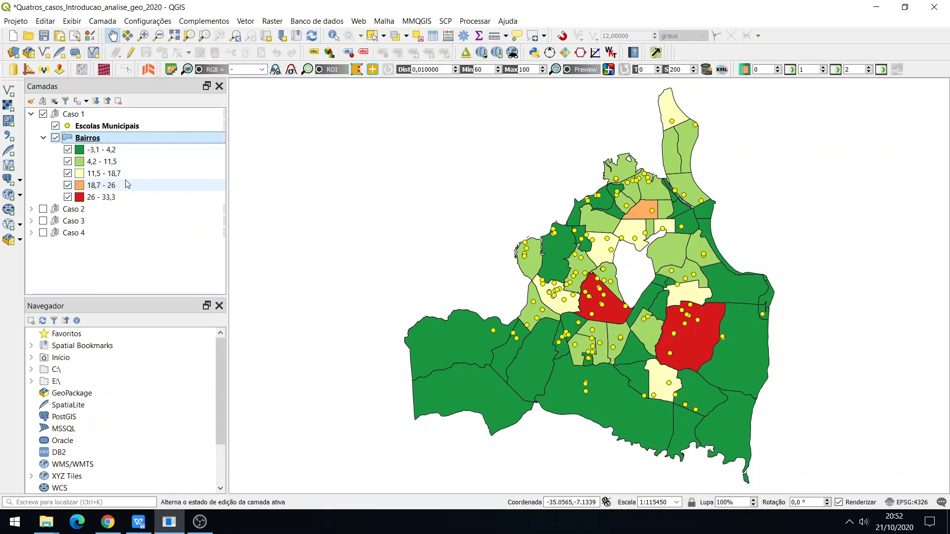
click(89, 179)
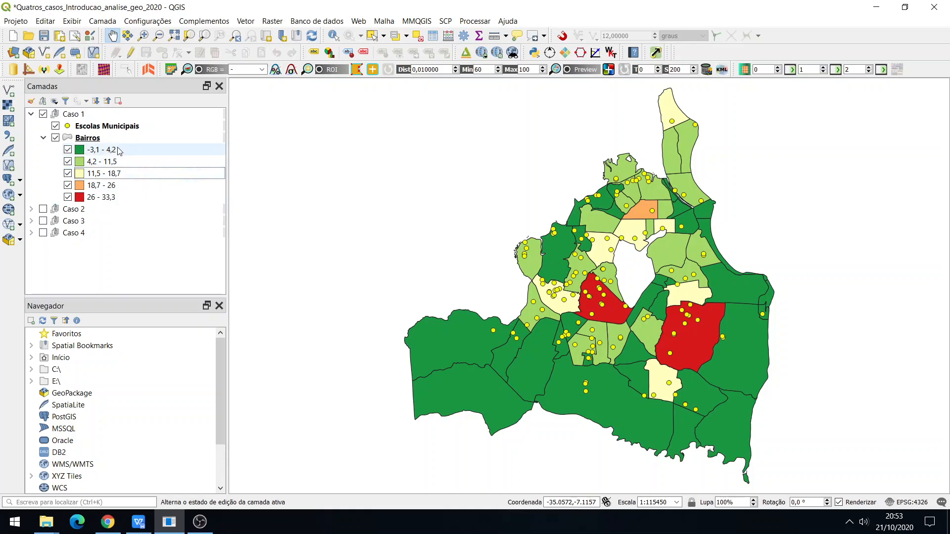
Count the Escolas Municipais points within each Bairros polygon and move the resulting temporary layer into the Caso 1 group above Bairros.
click(250, 21)
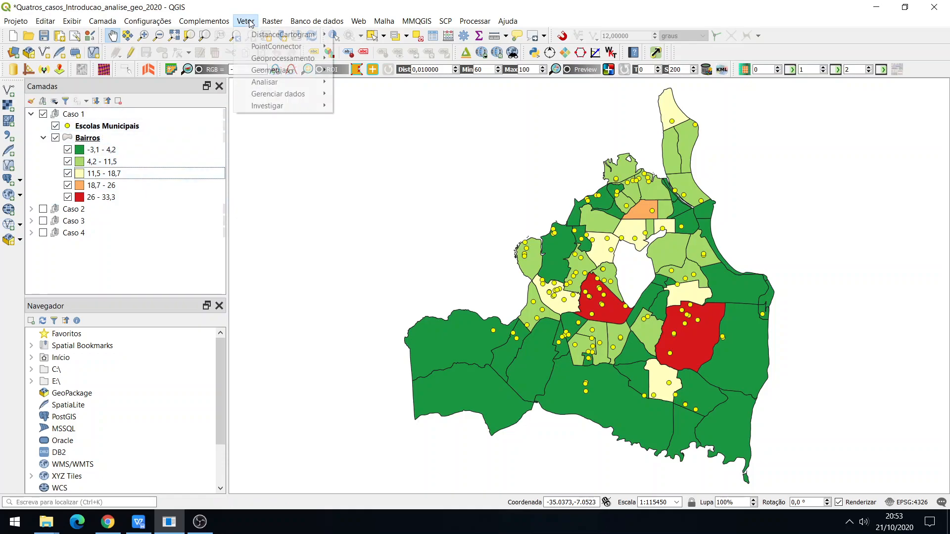
mouse_move(300, 76)
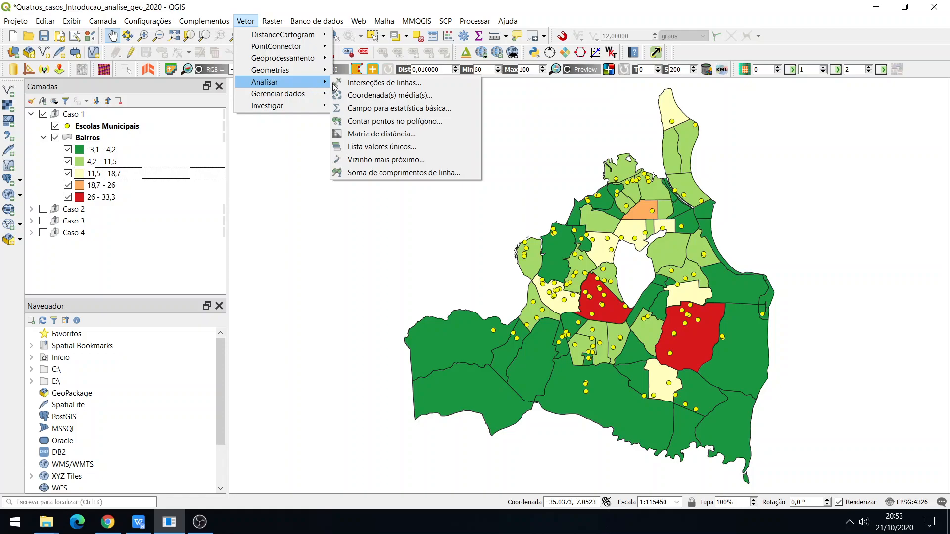
click(371, 123)
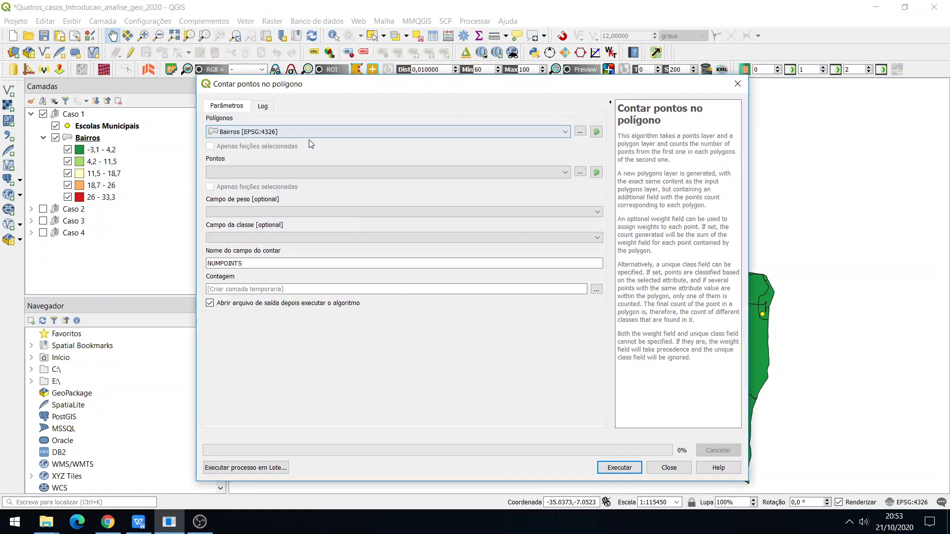
click(302, 133)
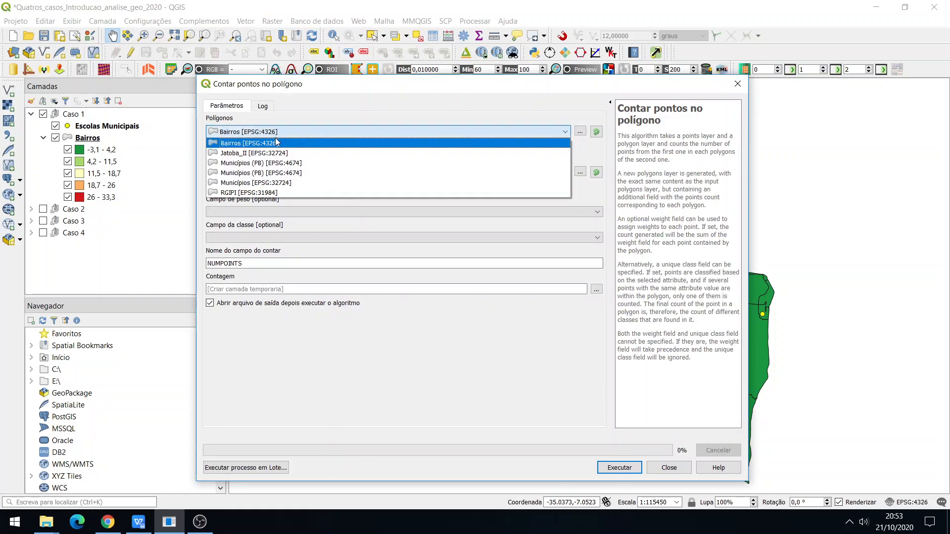
click(277, 141)
click(286, 173)
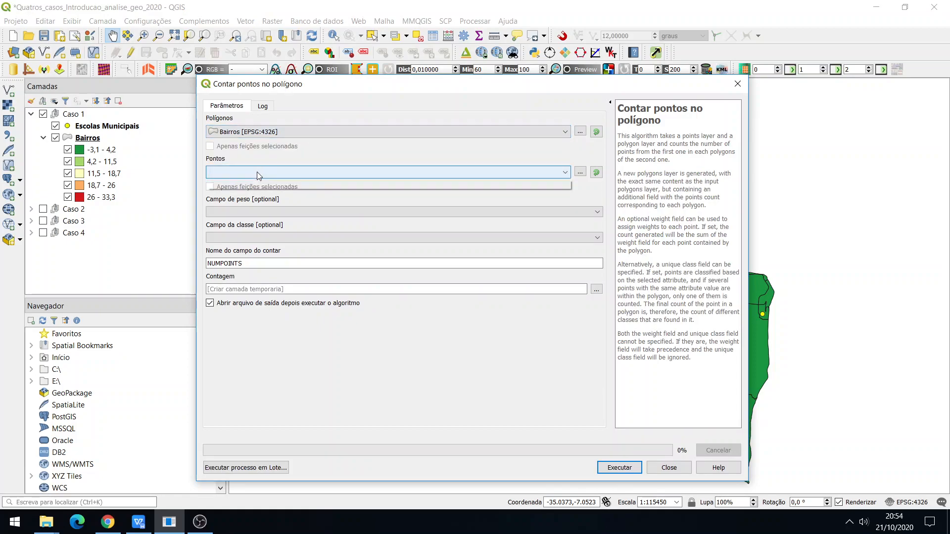
click(297, 184)
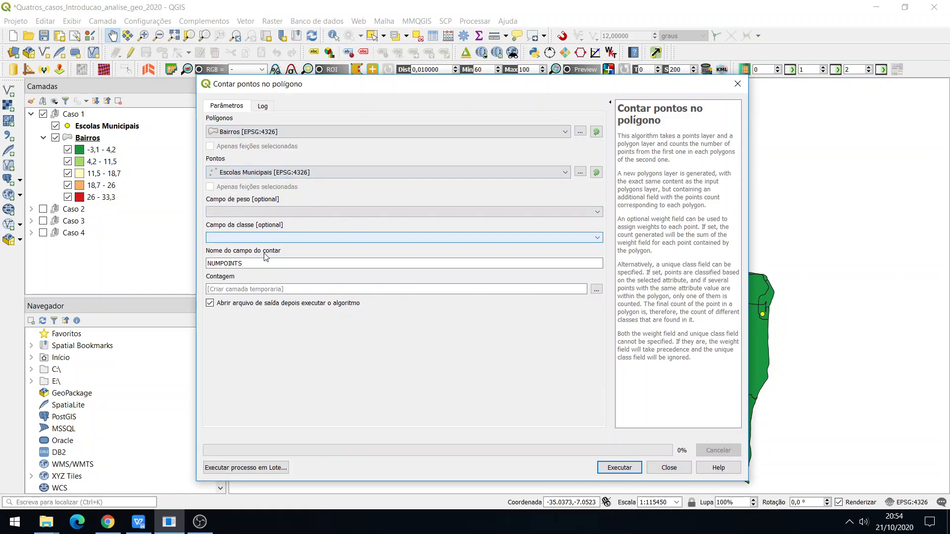
click(622, 467)
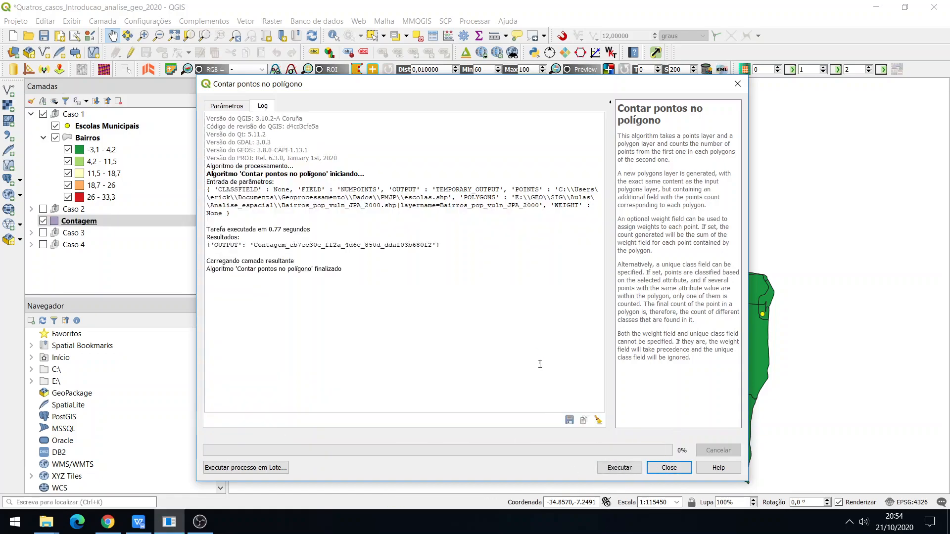
click(668, 467)
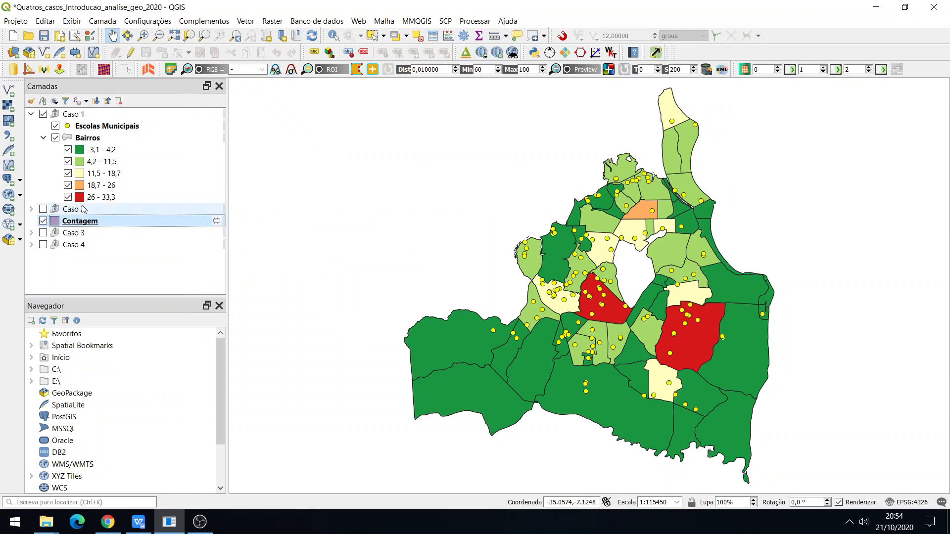
drag(89, 224, 55, 148)
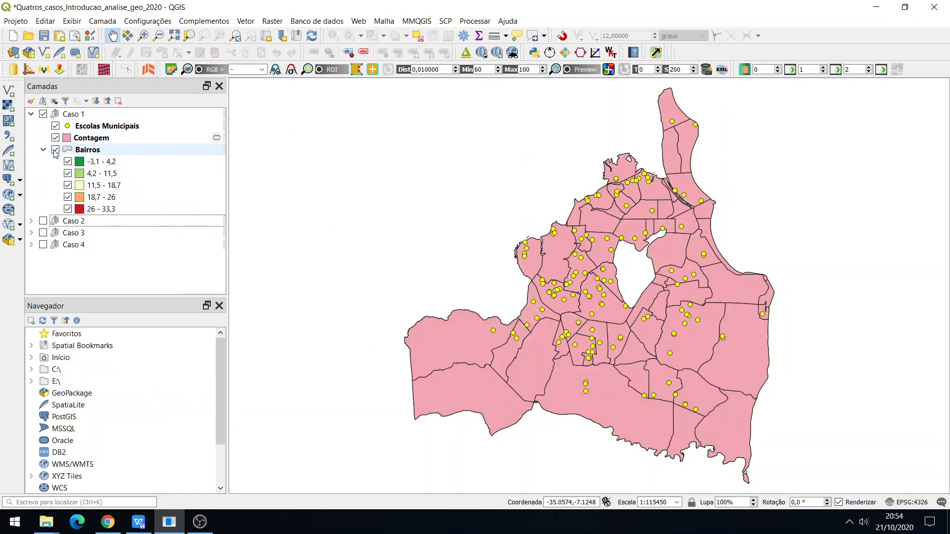
Hide the Bairros layer and sort the Contagem layer's attribute table by NUMPOINTS in ascending order.
click(56, 149)
click(81, 140)
right_click(80, 140)
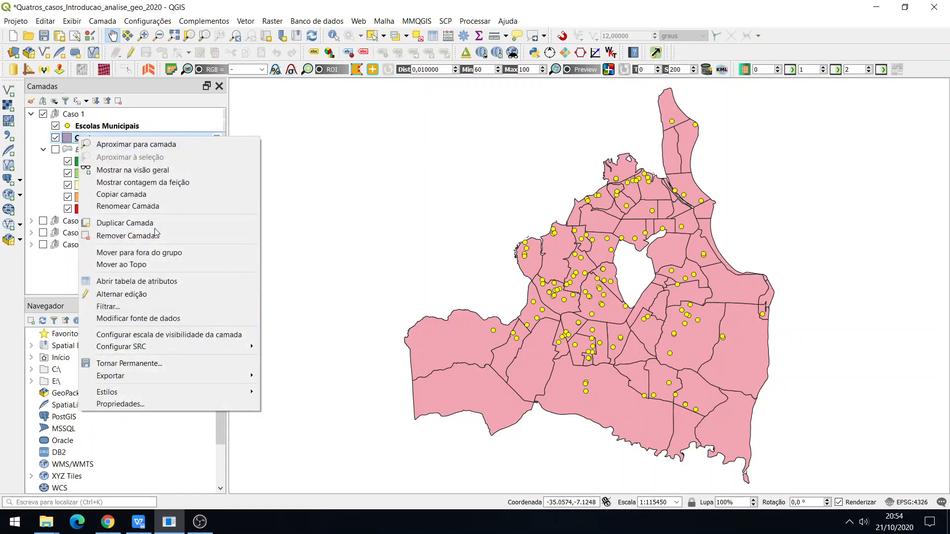
click(163, 279)
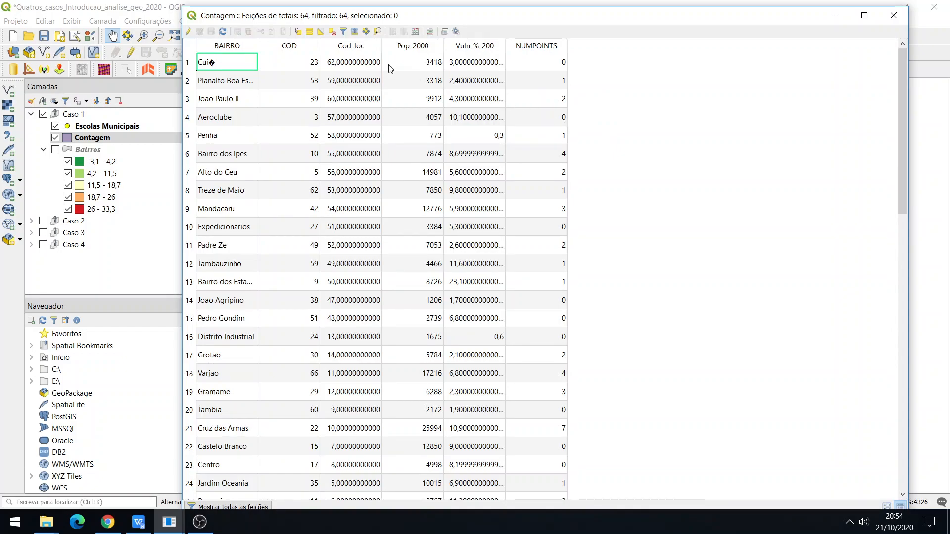
click(552, 47)
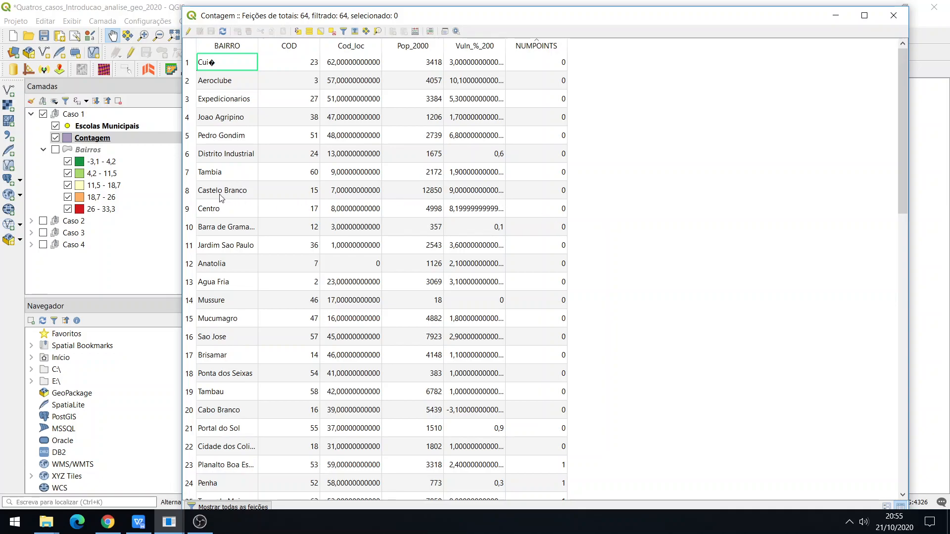
Select the Castelo Branco record in the Contagem table, view that neighbourhood on the map and clear the selection.
click(187, 193)
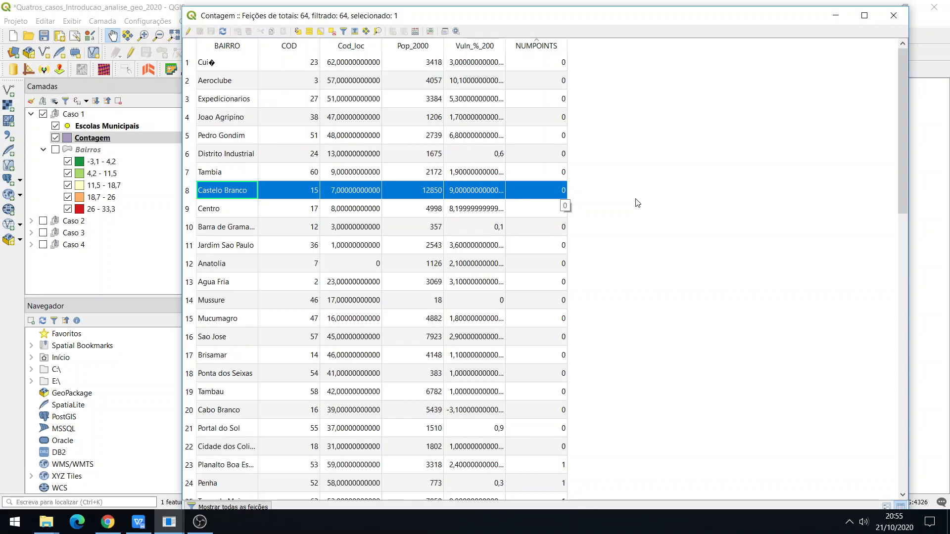
click(893, 16)
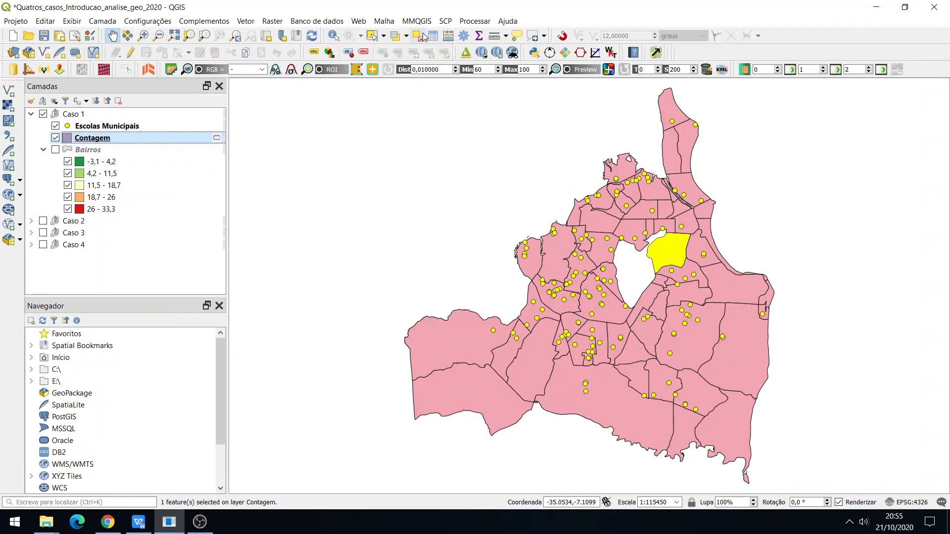
click(448, 37)
Hide the Contagem and Escolas Municipais layers, then collapse and turn off the Caso 1 group.
click(56, 138)
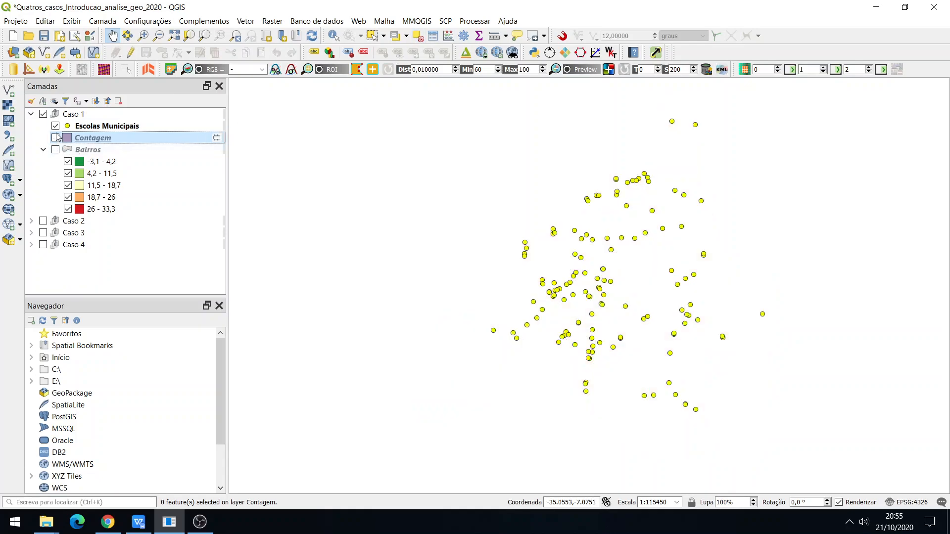
click(56, 126)
click(43, 149)
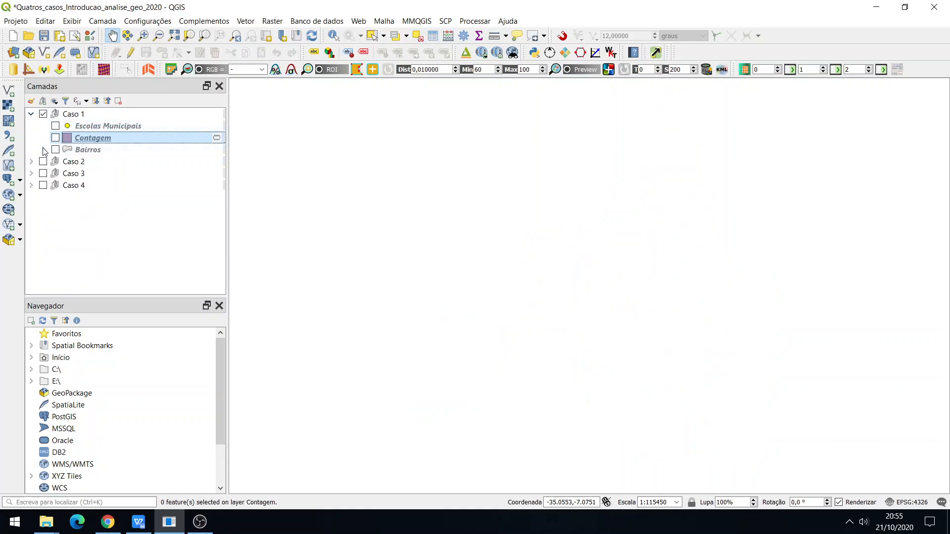
click(32, 114)
click(44, 114)
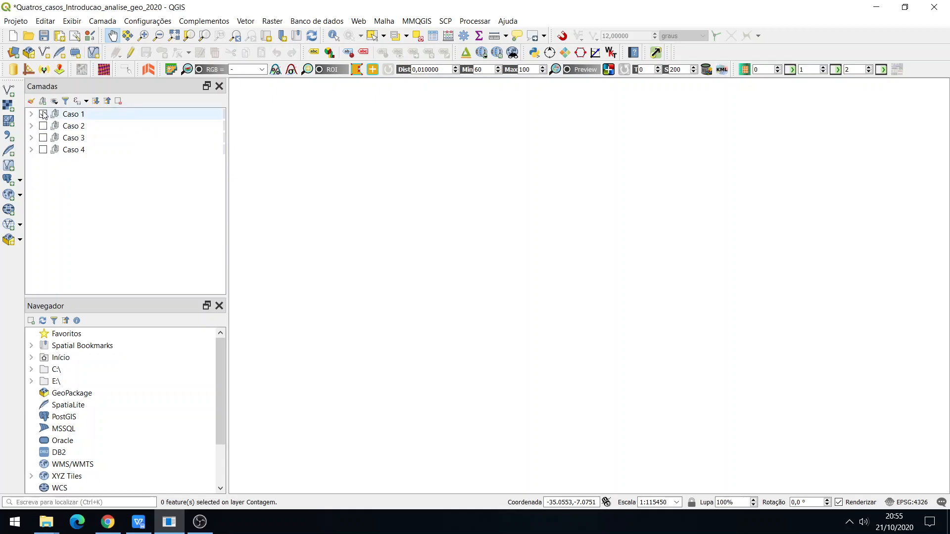
Turn on and expand the Caso 2 group, and fit the map to the Municípios (PB) layer's extent.
click(43, 129)
click(44, 127)
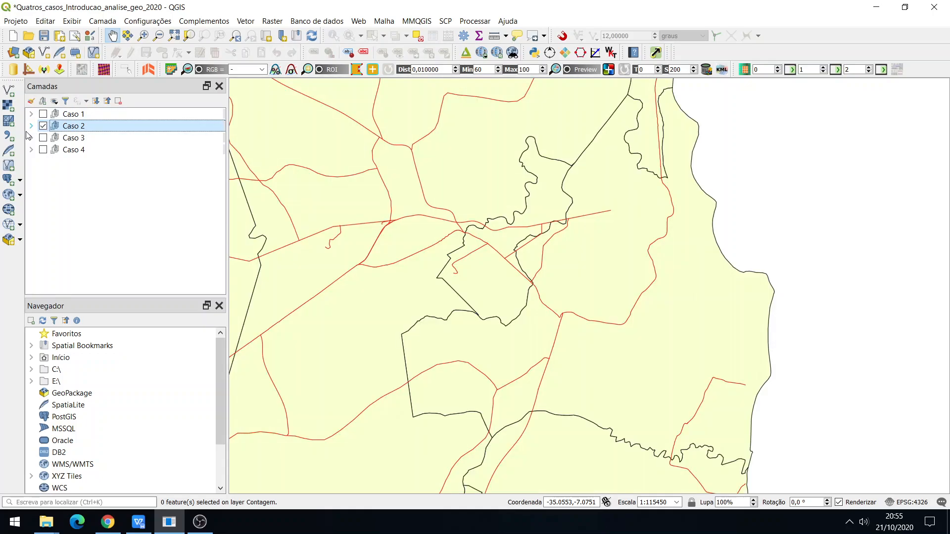
click(31, 126)
click(84, 141)
right_click(81, 147)
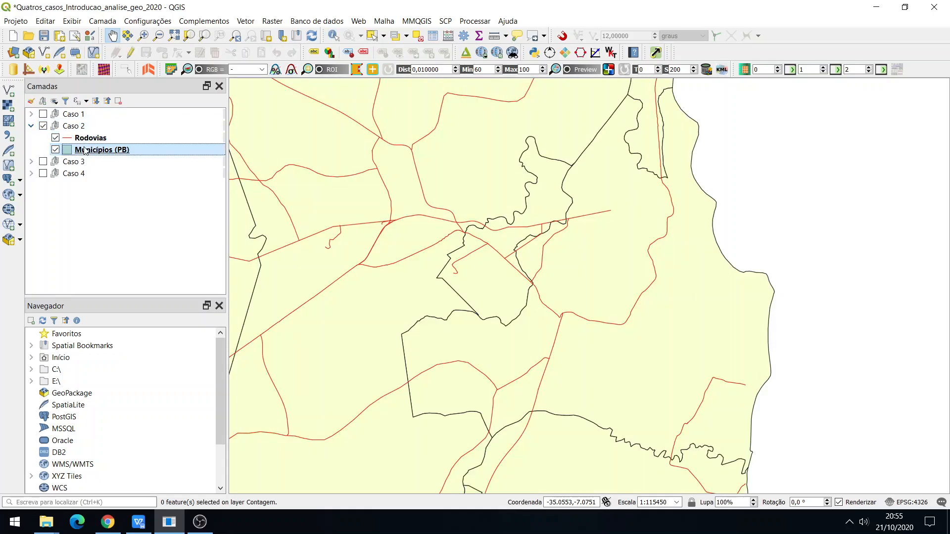
click(113, 151)
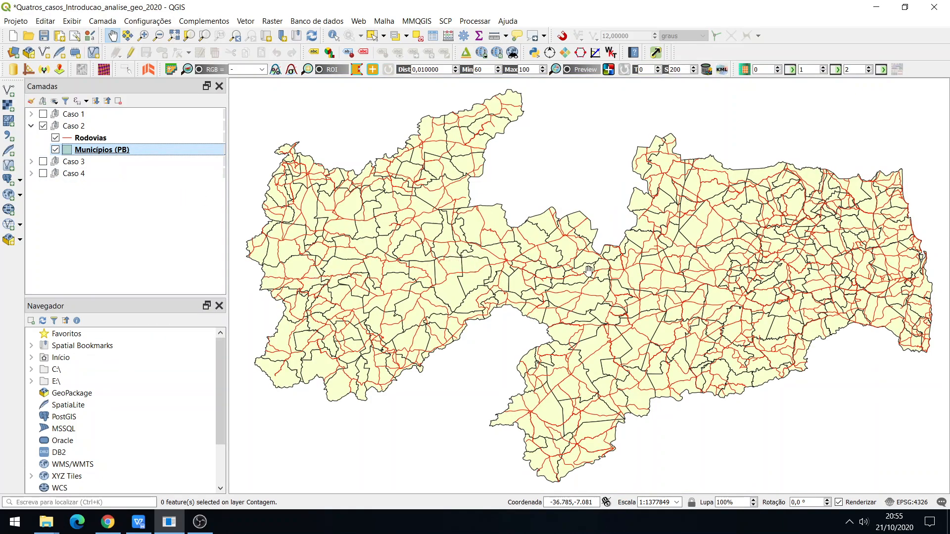
Filter the Rodovias layer's attribute table by the NomeRodov field with the value BR-230.
click(94, 138)
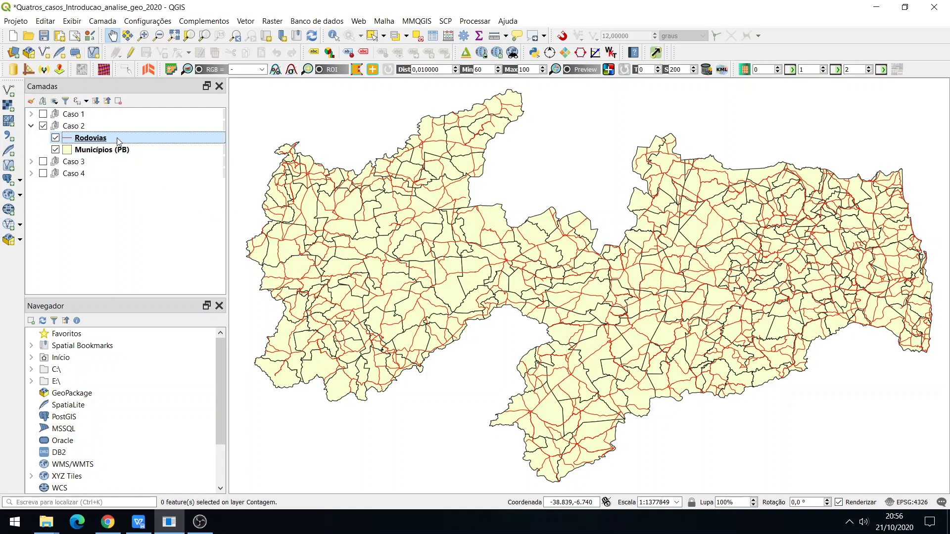
mouse_move(118, 141)
right_click(118, 141)
click(178, 271)
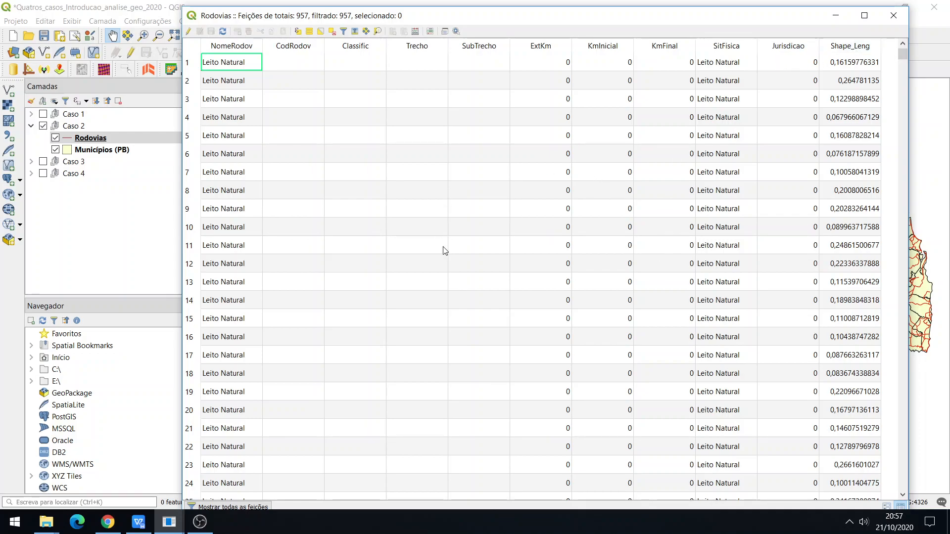
scroll(412, 330, down, 3)
scroll(412, 330, down, 3)
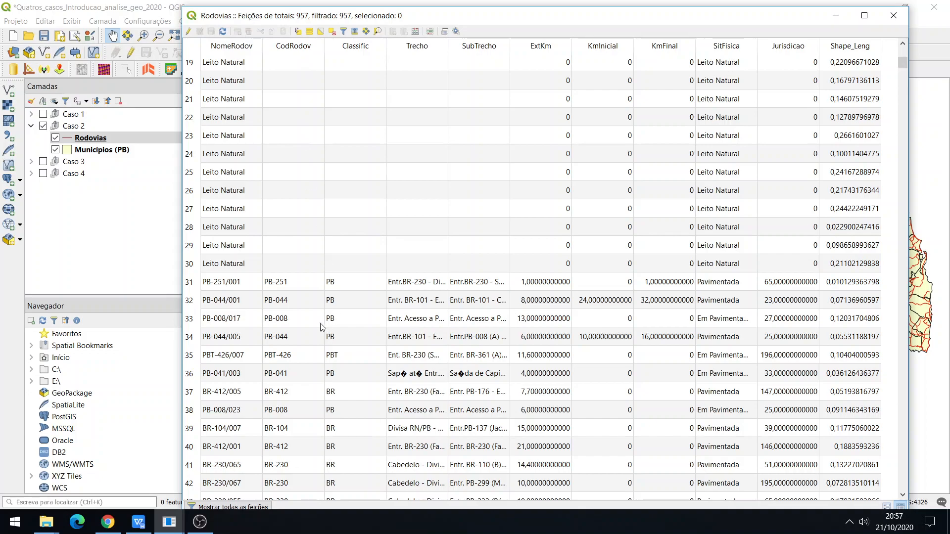
click(255, 507)
mouse_move(275, 469)
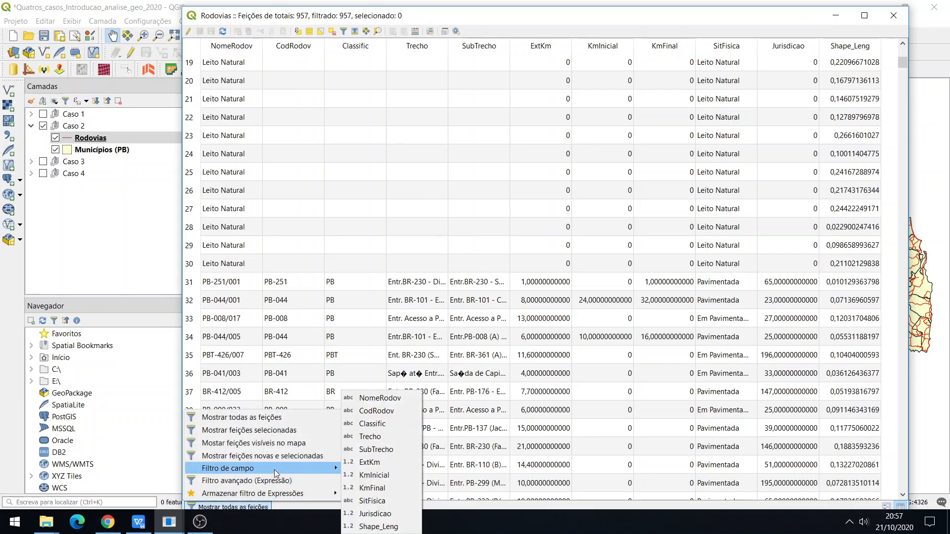
click(381, 403)
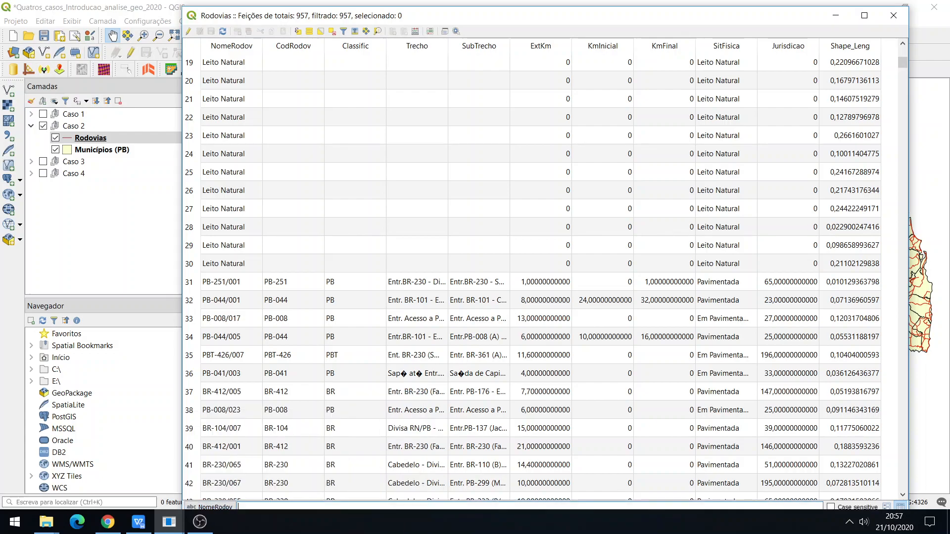
text(BR)
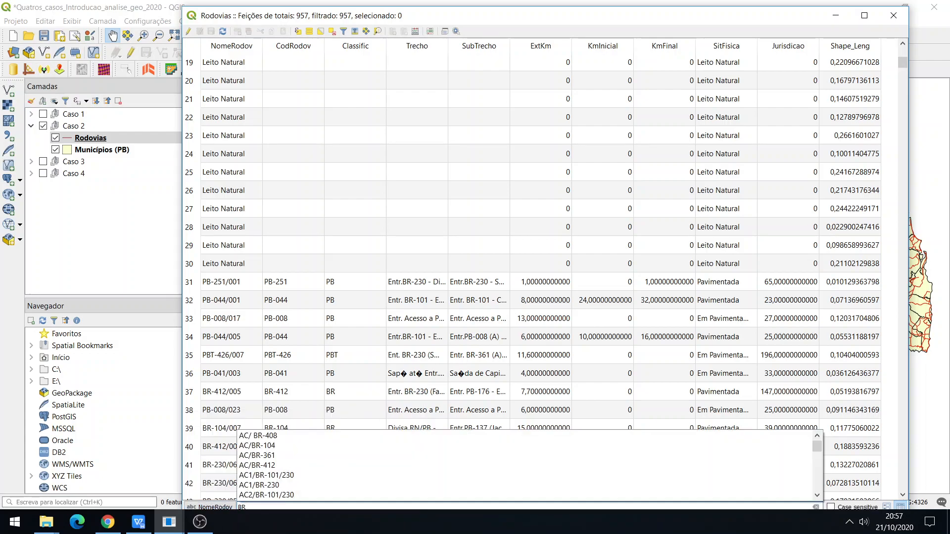
text(-230)
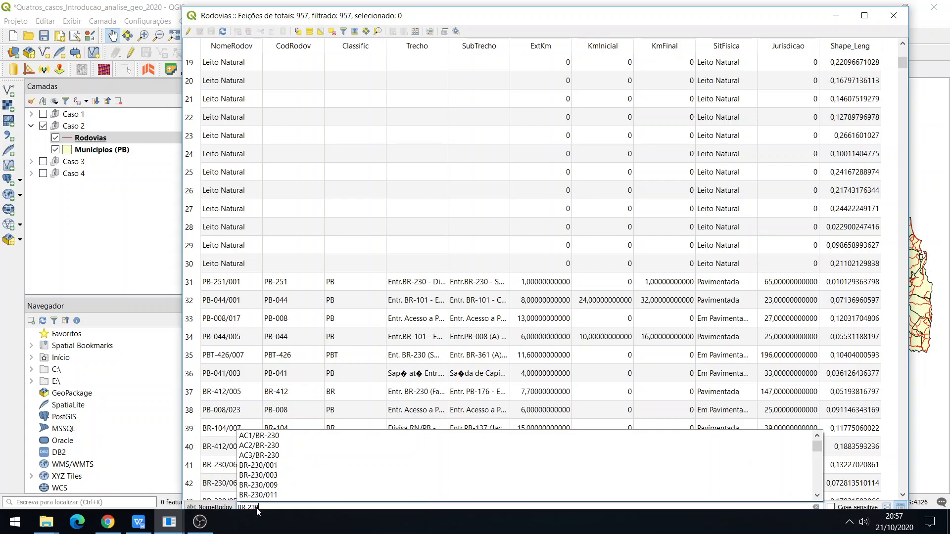
key(Return)
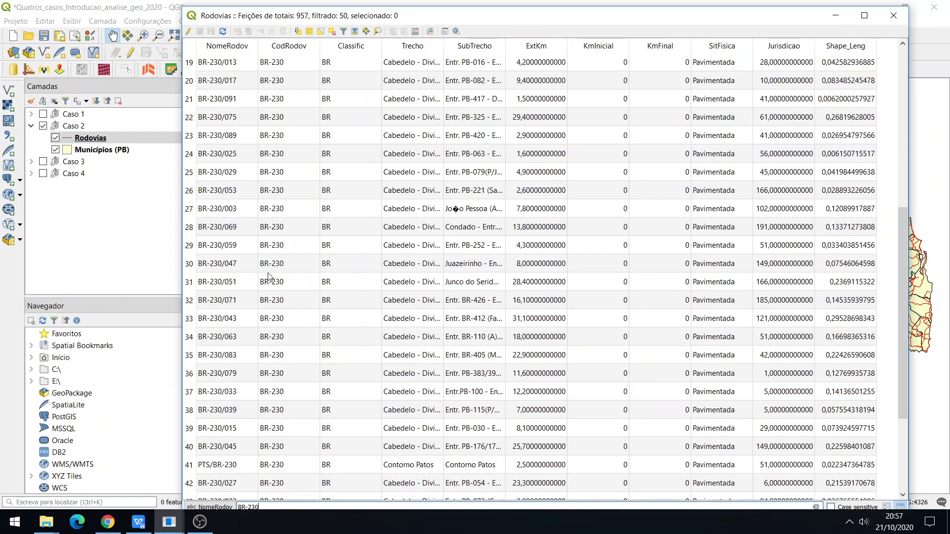
Select all the filtered BR-230 records in the Rodovias table and return to the map.
scroll(269, 266, up, 6)
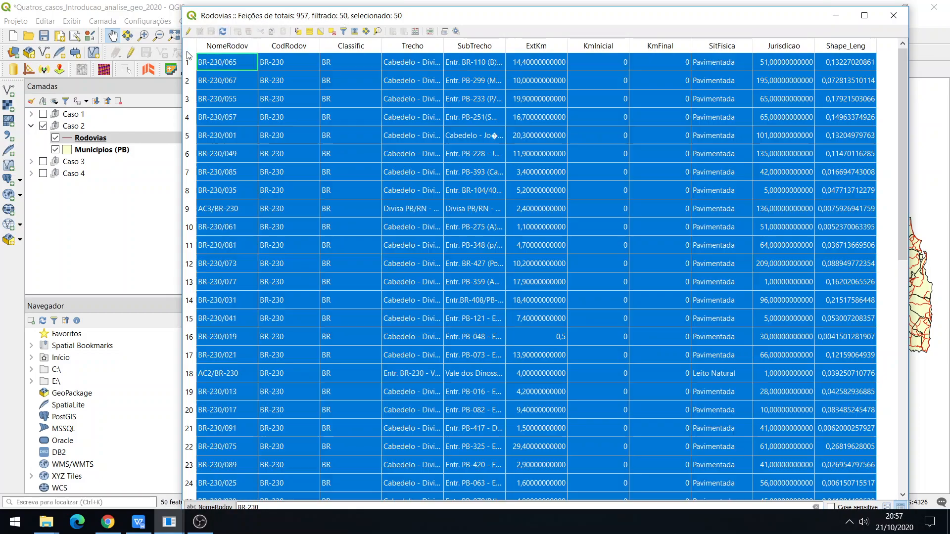
click(187, 49)
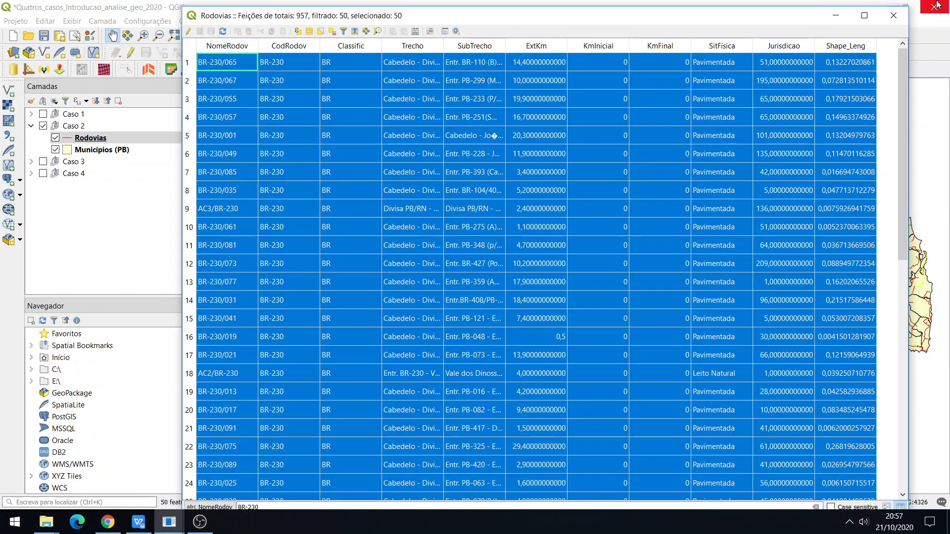
click(896, 16)
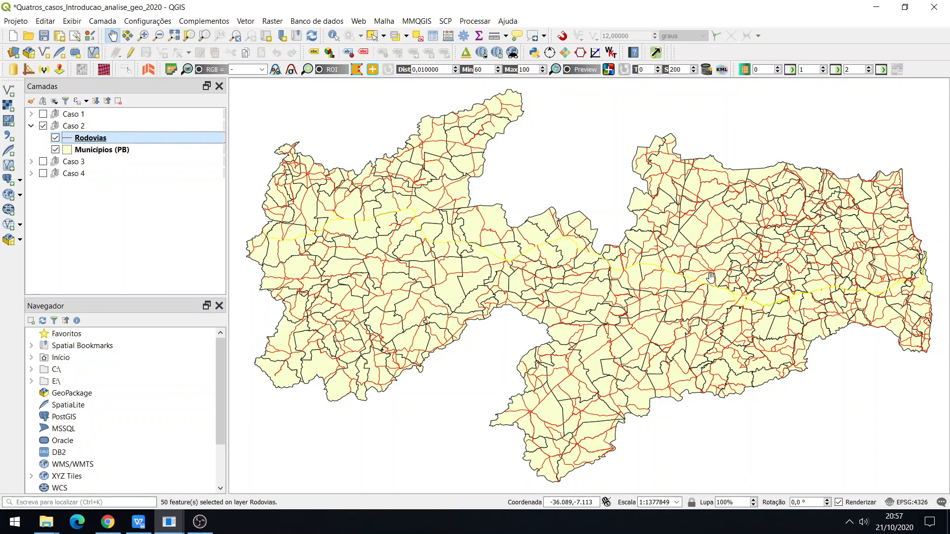
Change the fill colour of the Municípios (PB) layer to a light orange.
right_click(111, 153)
mouse_move(267, 393)
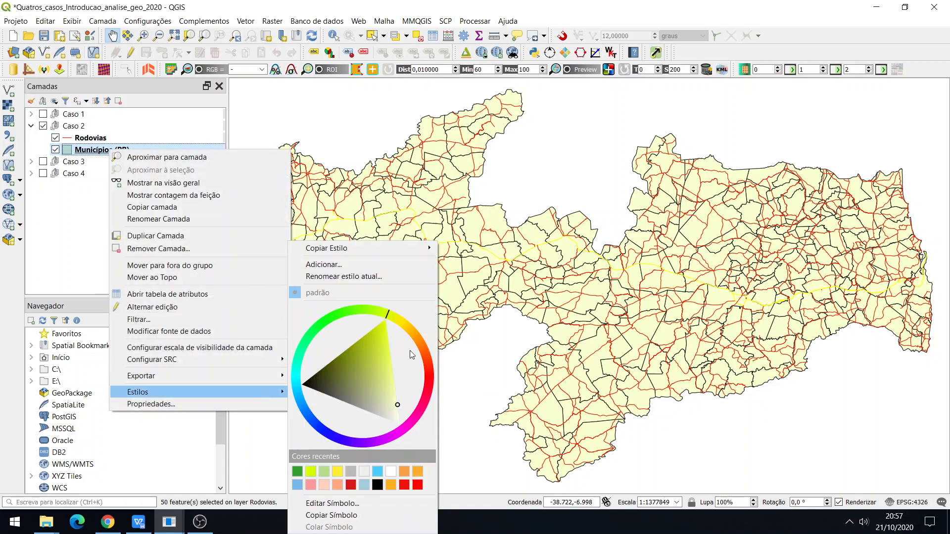
click(414, 337)
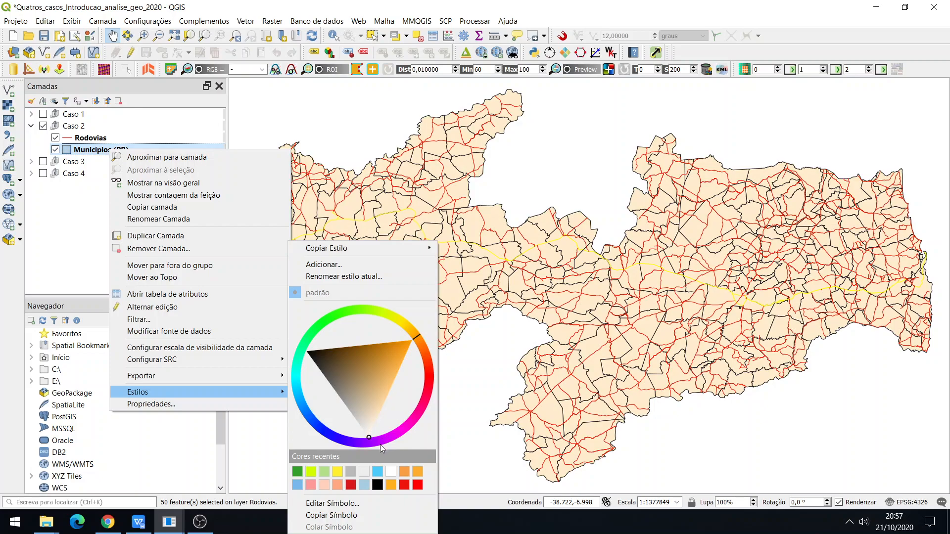
click(386, 425)
click(58, 229)
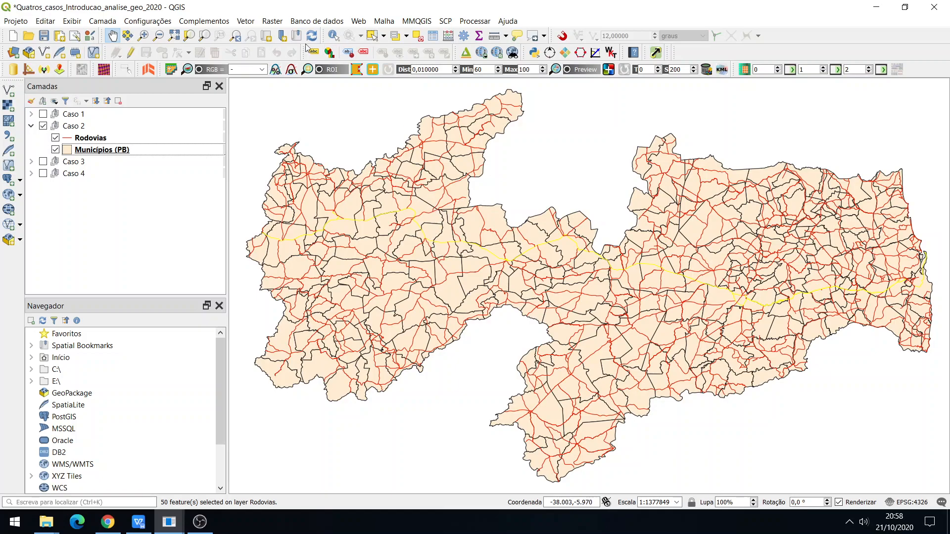
Set up Selecionar por localização for Municípios (PB) with the predicates interseccionam, tocam, Sobrepõem, estão dentro de and cruzam.
click(257, 22)
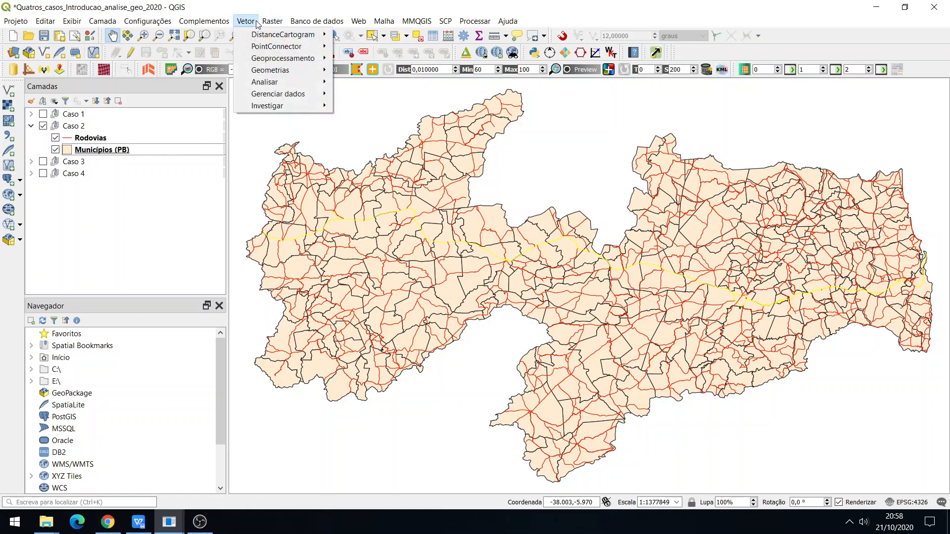
mouse_move(287, 70)
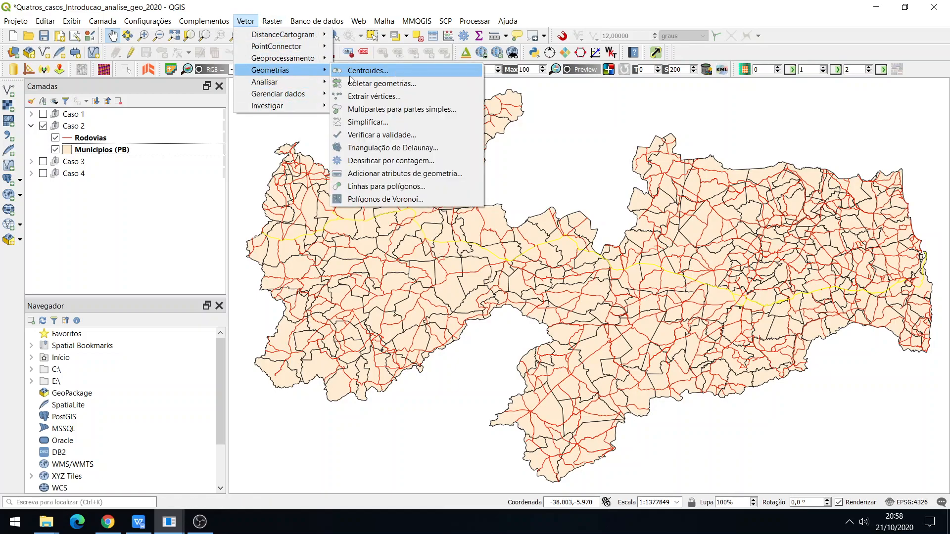
mouse_move(271, 83)
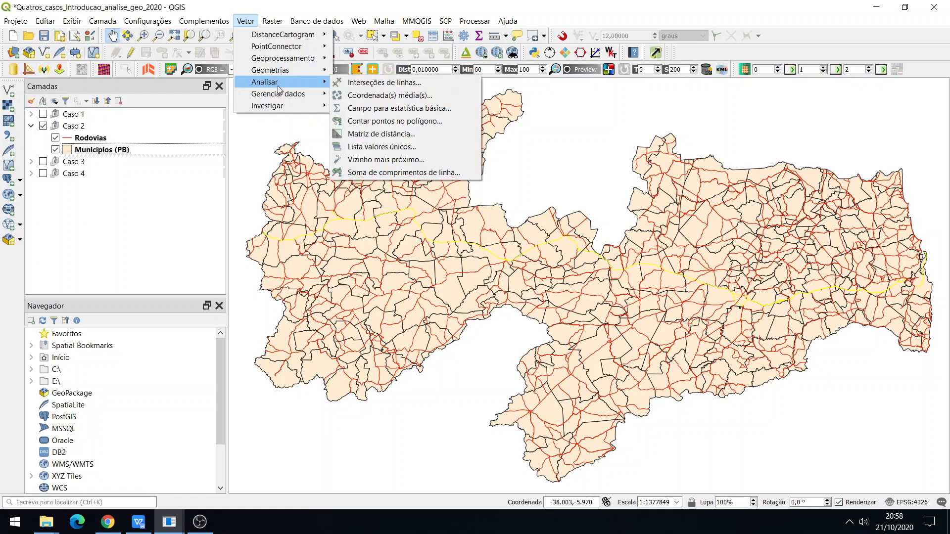
mouse_move(277, 107)
click(347, 106)
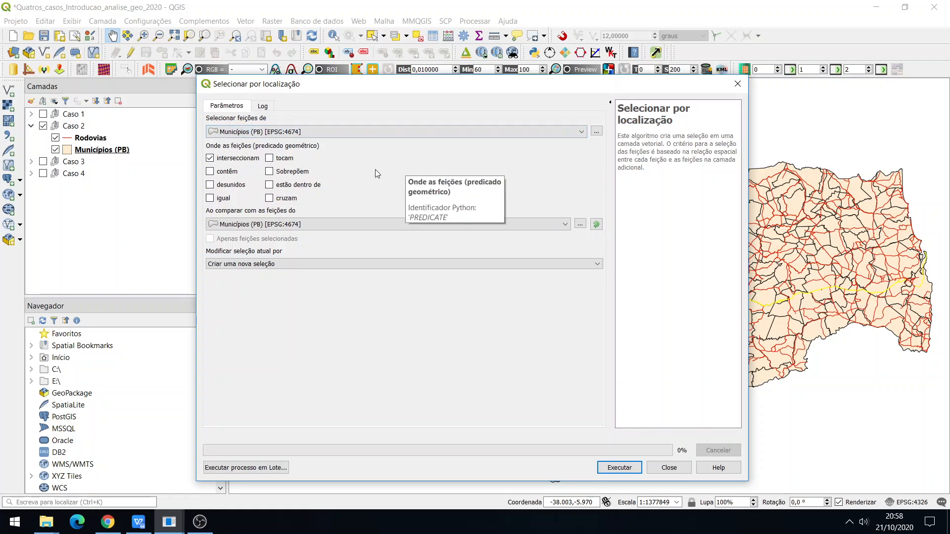
click(290, 159)
click(292, 172)
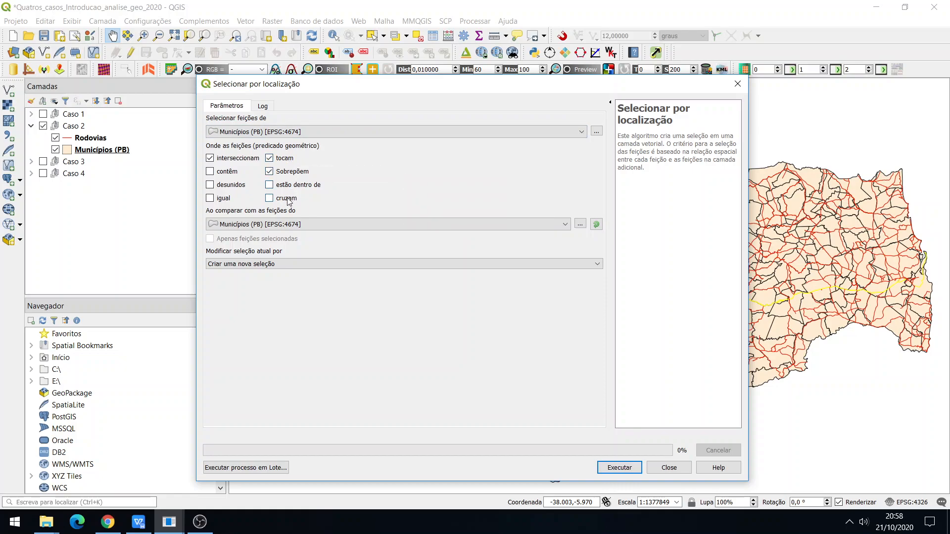
click(288, 199)
click(294, 186)
Compare against only the selected Rodovias features, run the location selection as a new selection and close the dialog.
click(369, 225)
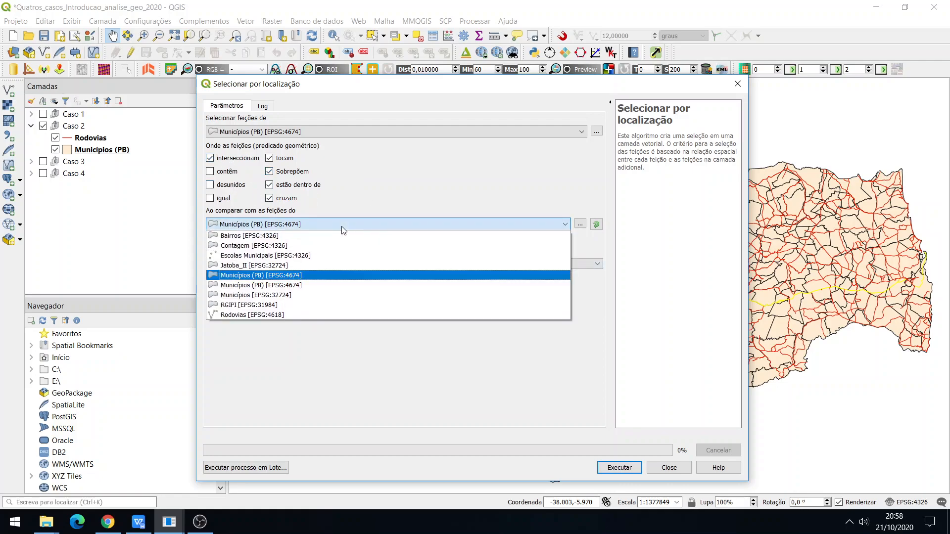
click(272, 315)
click(224, 240)
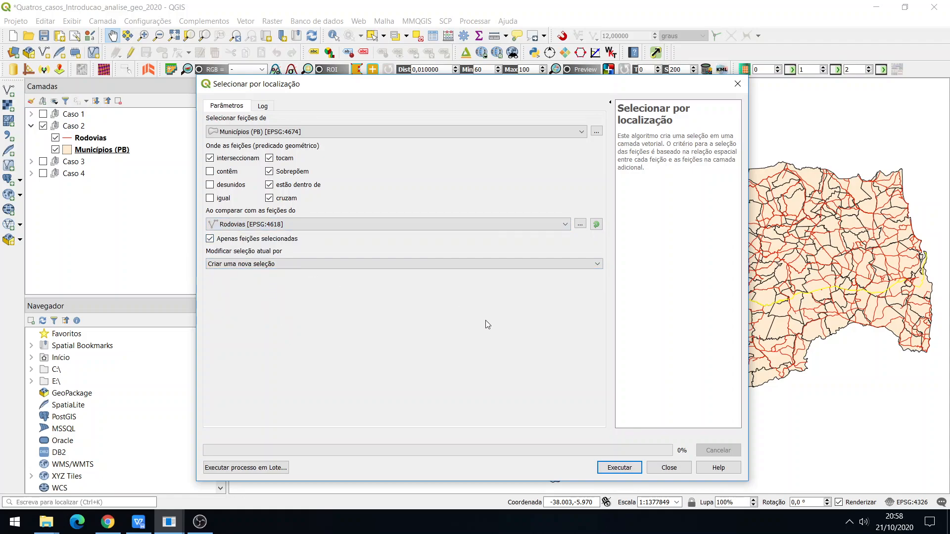
click(634, 468)
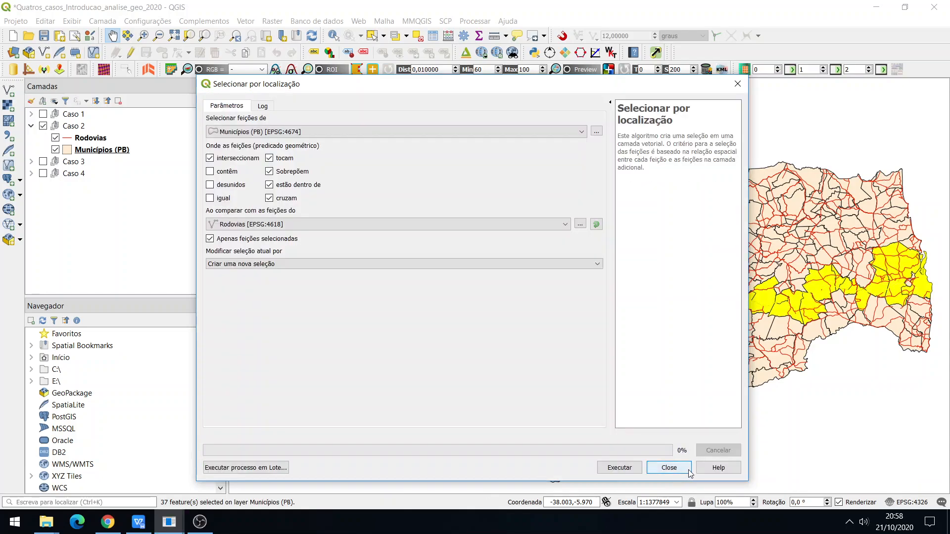
click(669, 468)
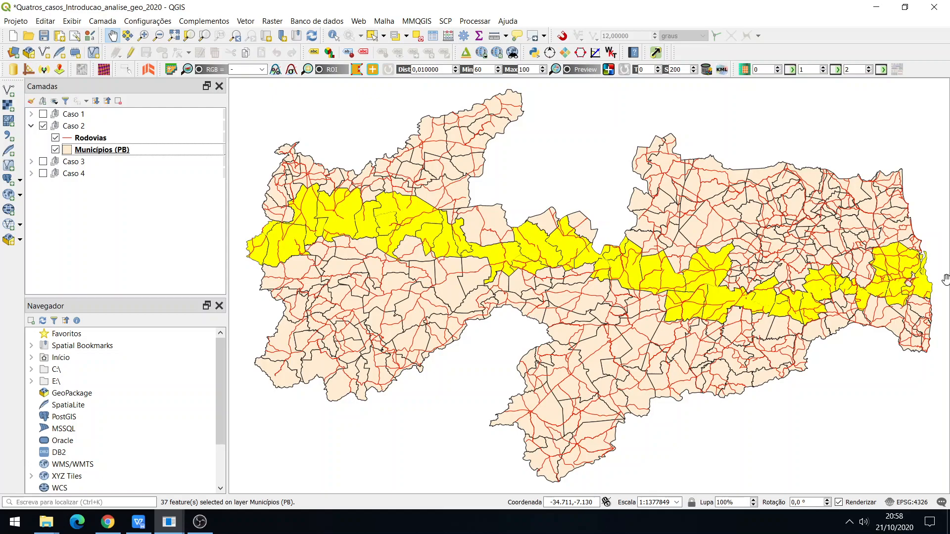
Review the selected municipalities in the Municípios (PB) attribute table, showing only the selected features, and close the table.
right_click(127, 150)
click(208, 294)
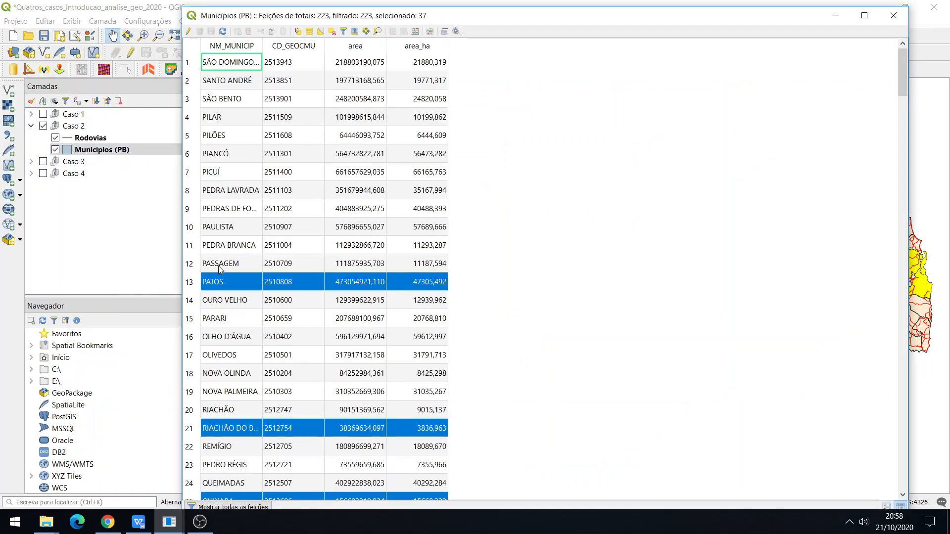
click(259, 507)
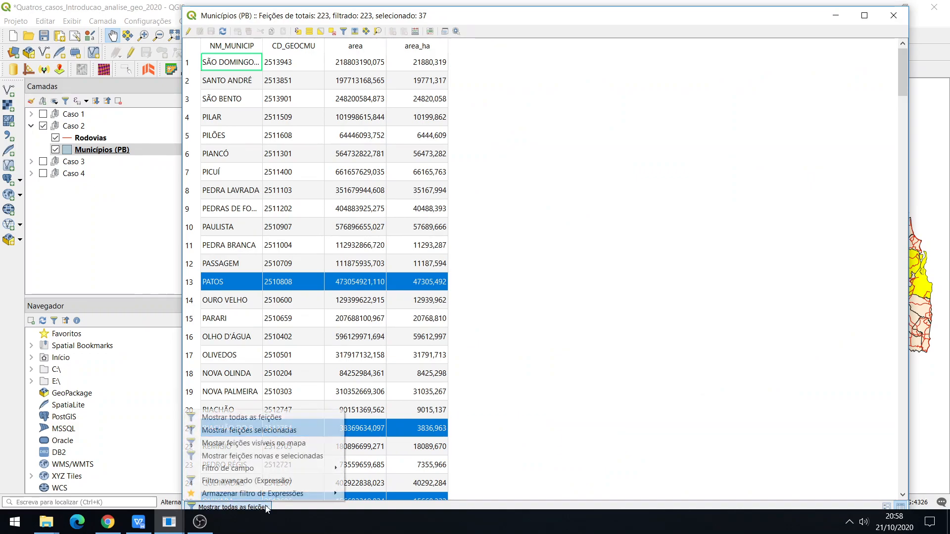
click(297, 430)
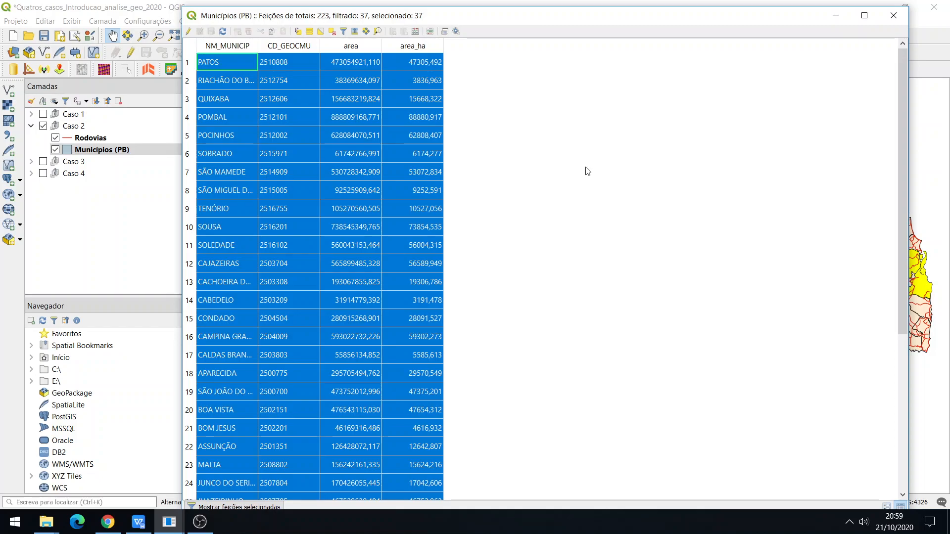
scroll(556, 176, down, 5)
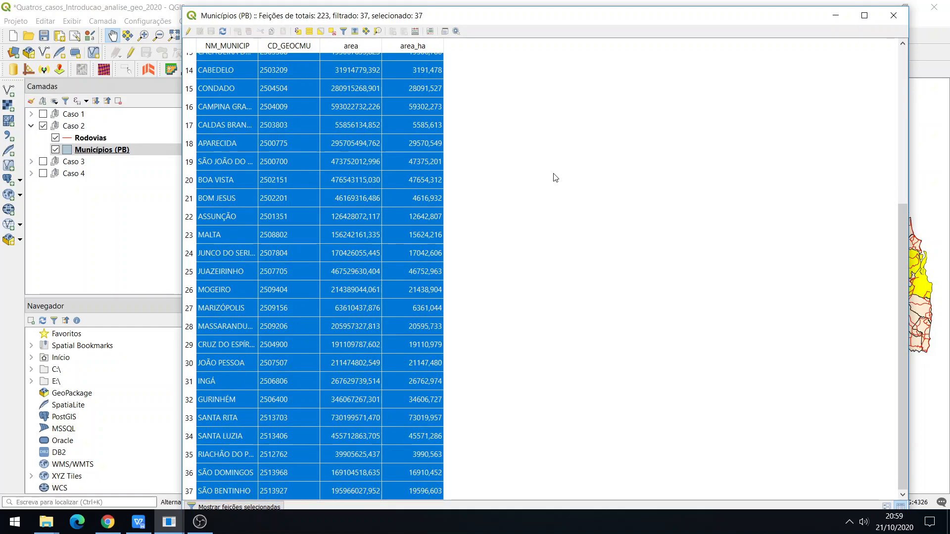
scroll(569, 224, up, 5)
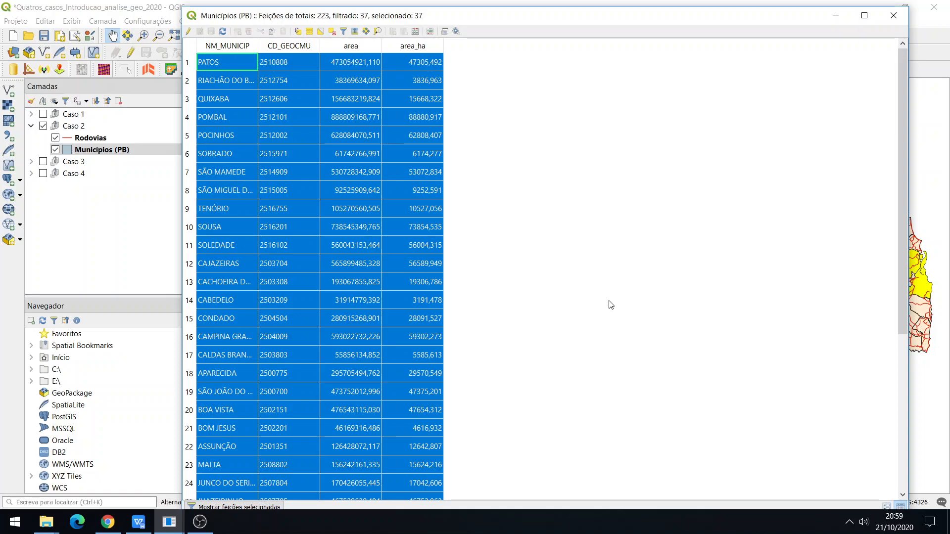
click(893, 16)
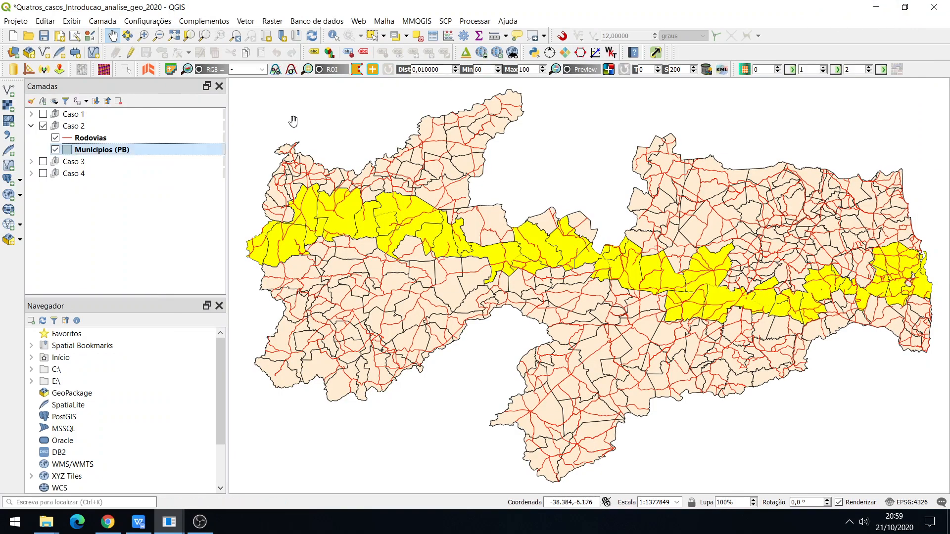
Clear the feature selection, then hide and collapse the Caso 2 group.
click(402, 37)
click(43, 126)
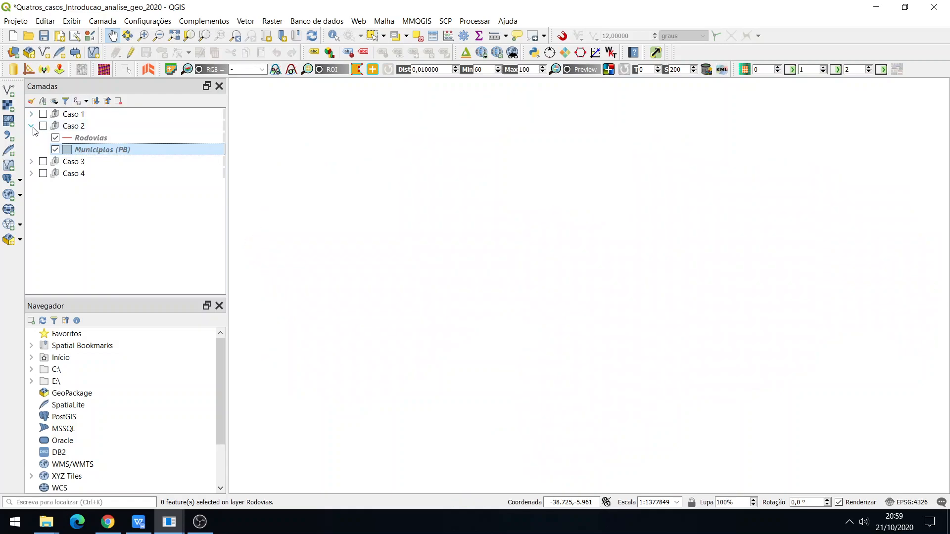
click(31, 126)
Expand the Caso 3 group and make its layers visible on the map.
click(31, 138)
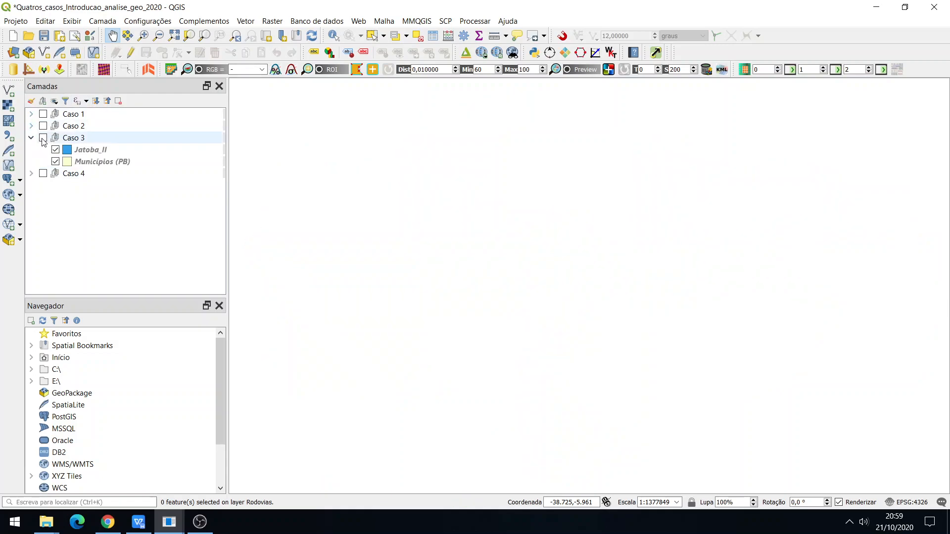
click(44, 137)
right_click(102, 161)
key(Escape)
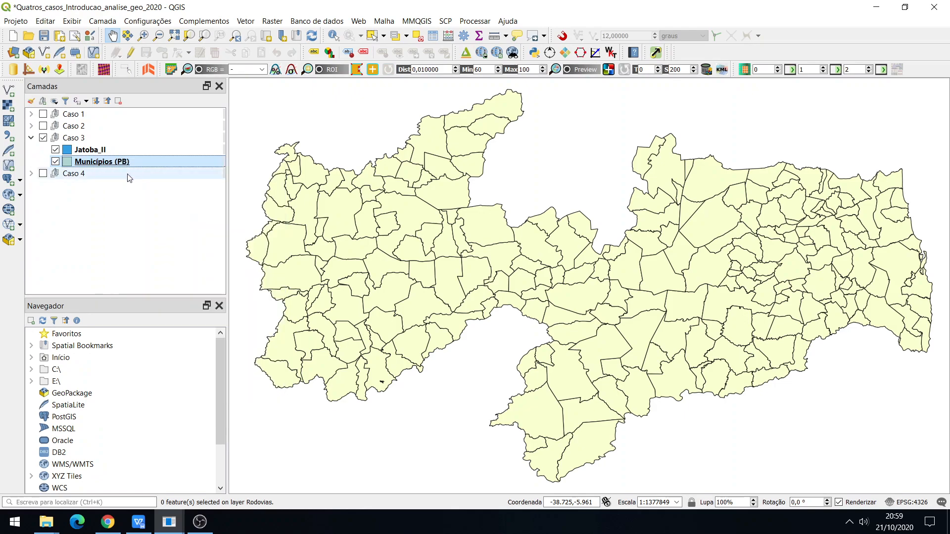
Zoom to the Jatoba_II layer and examine the reservoir's shape and its location within the surrounding municipality.
right_click(94, 151)
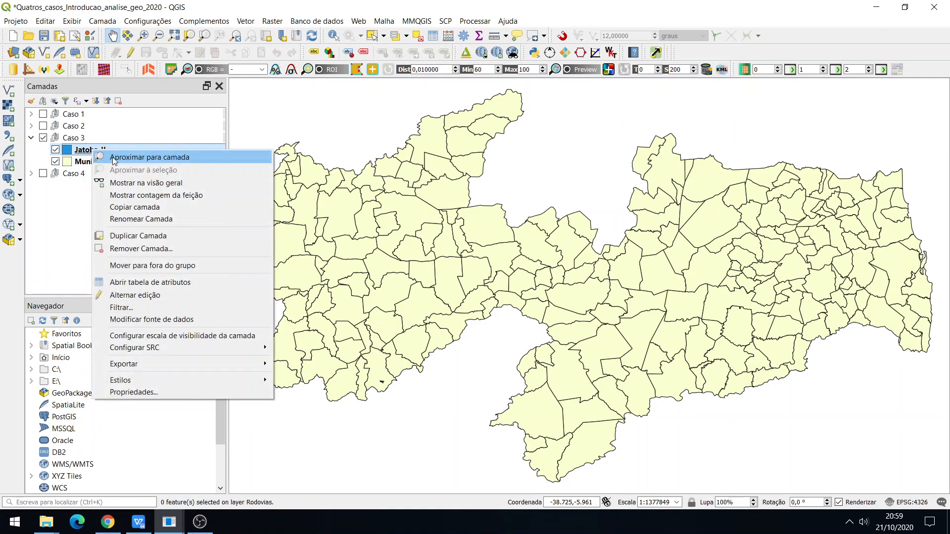
click(114, 157)
scroll(532, 317, down, 5)
scroll(526, 284, down, 3)
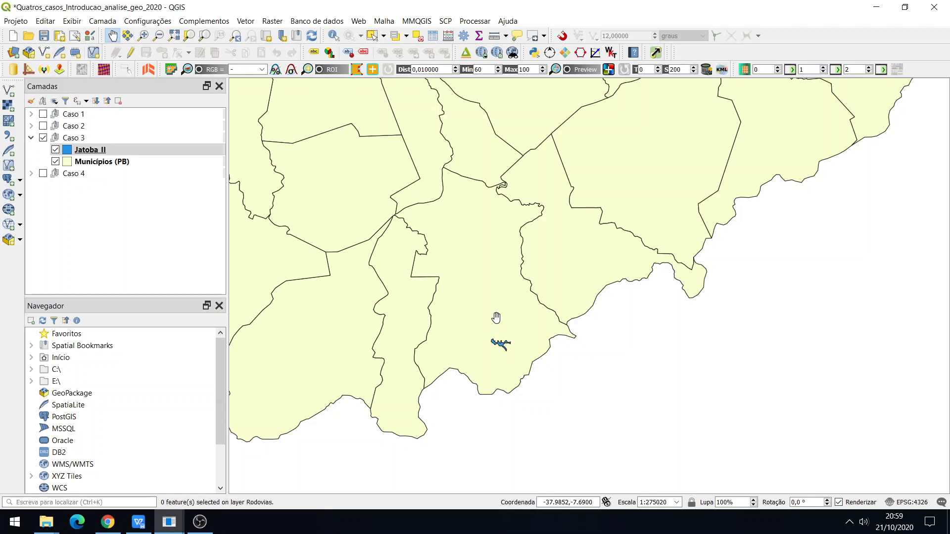
scroll(499, 334, up, 3)
scroll(527, 350, up, 1)
drag(494, 346, 510, 118)
drag(430, 250, 454, 332)
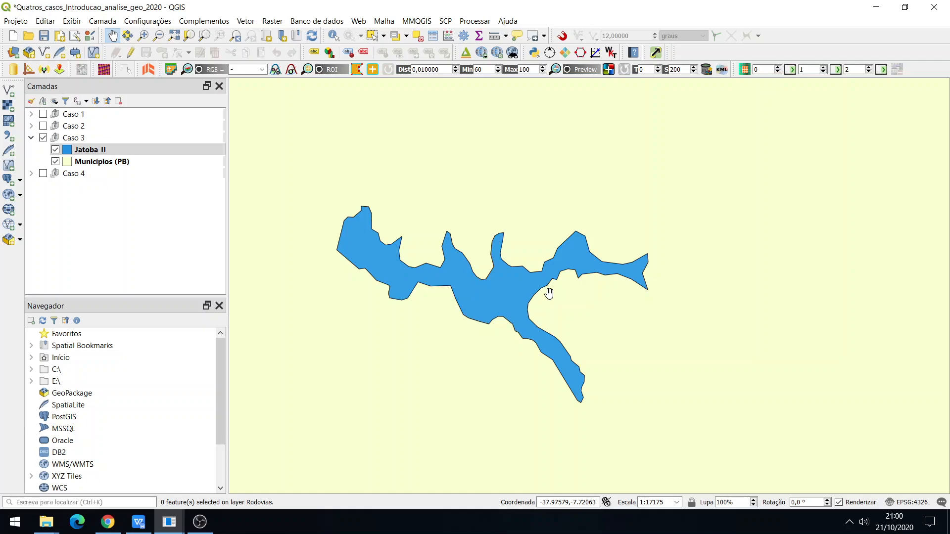
scroll(548, 294, down, 3)
drag(533, 263, 487, 365)
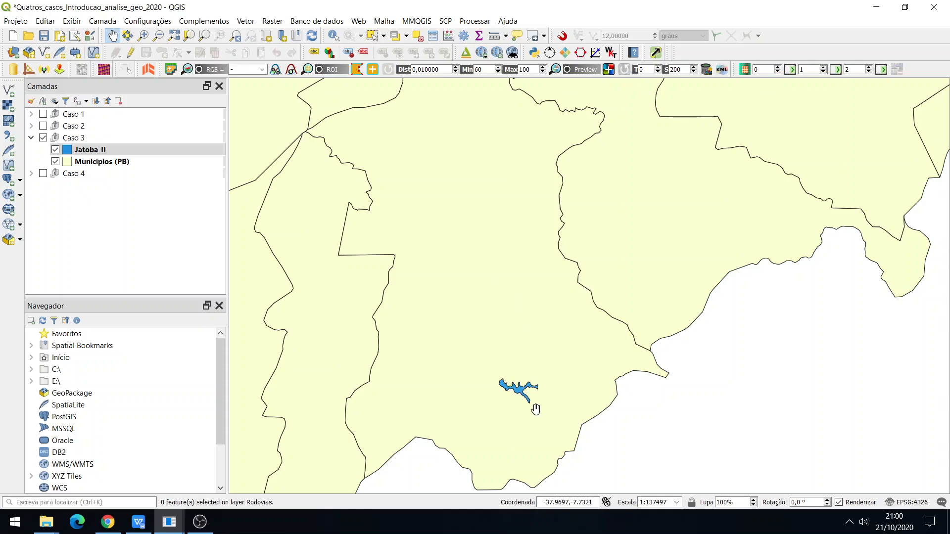
scroll(532, 405, up, 3)
drag(455, 385, 507, 391)
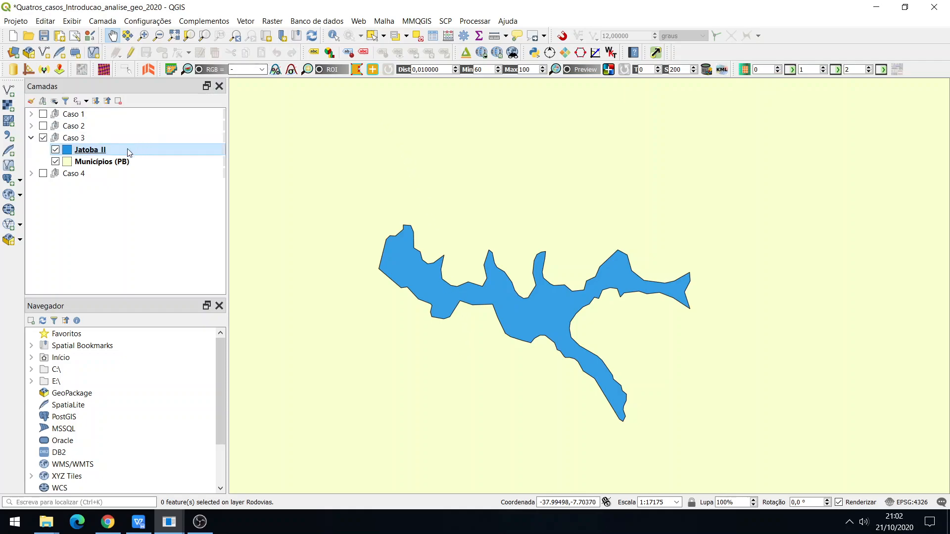
Create a rounded 50-metre fixed-radius MMQGIS buffer around Jatoba_II, output to APP_Jatoba_UTM_2.shp, and close the dialog.
click(416, 21)
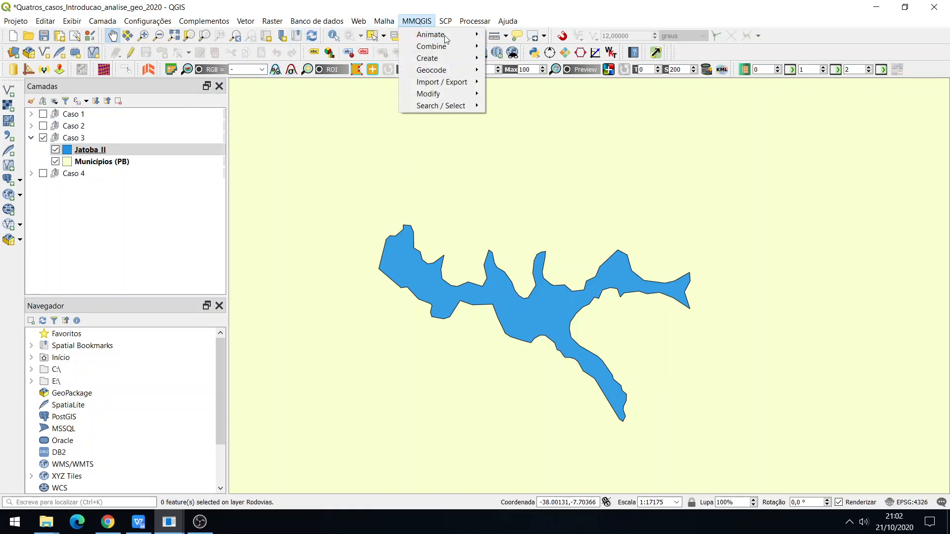
mouse_move(452, 61)
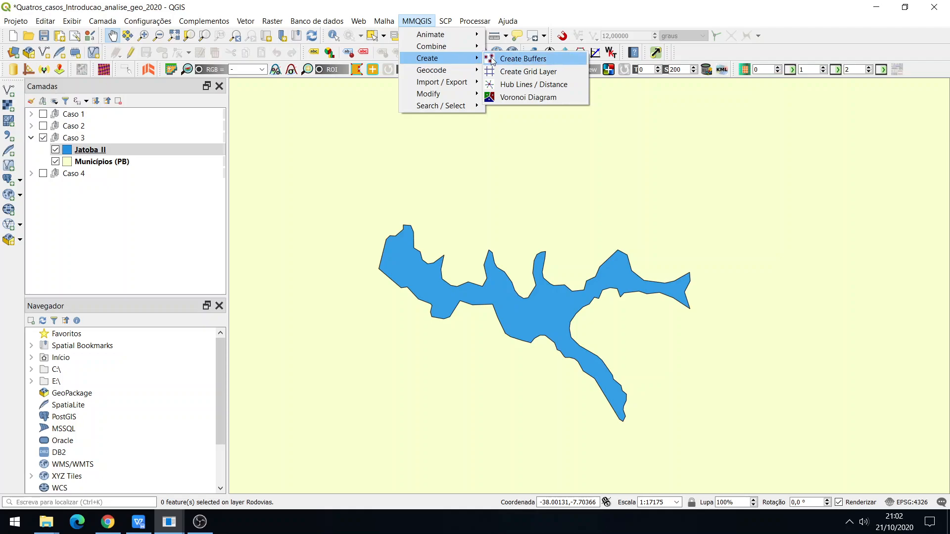
click(522, 59)
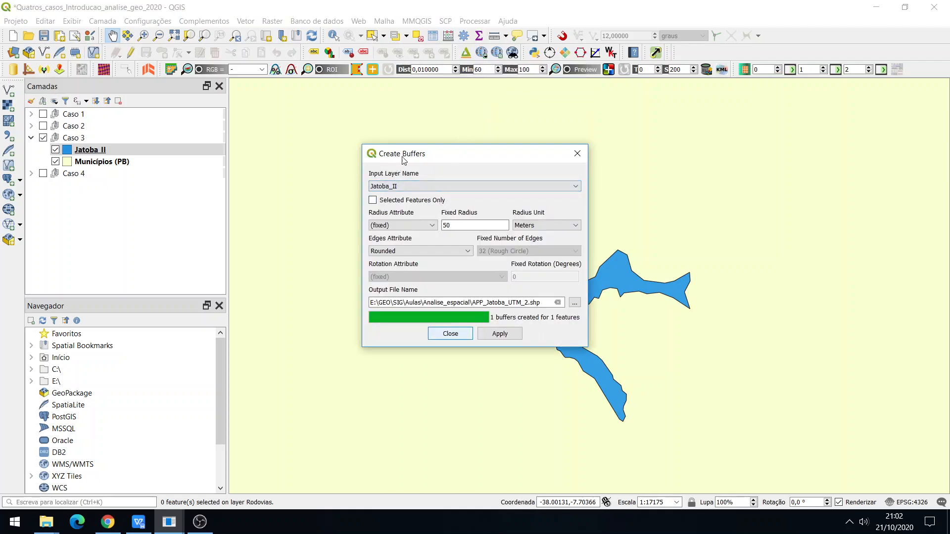
mouse_move(406, 159)
mouse_down()
mouse_move(435, 158)
mouse_move(402, 155)
mouse_up()
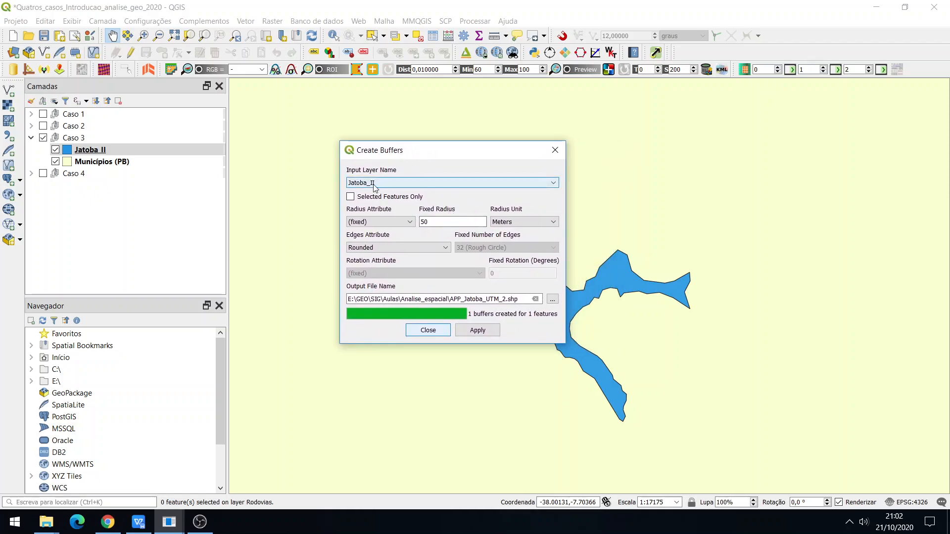
click(470, 221)
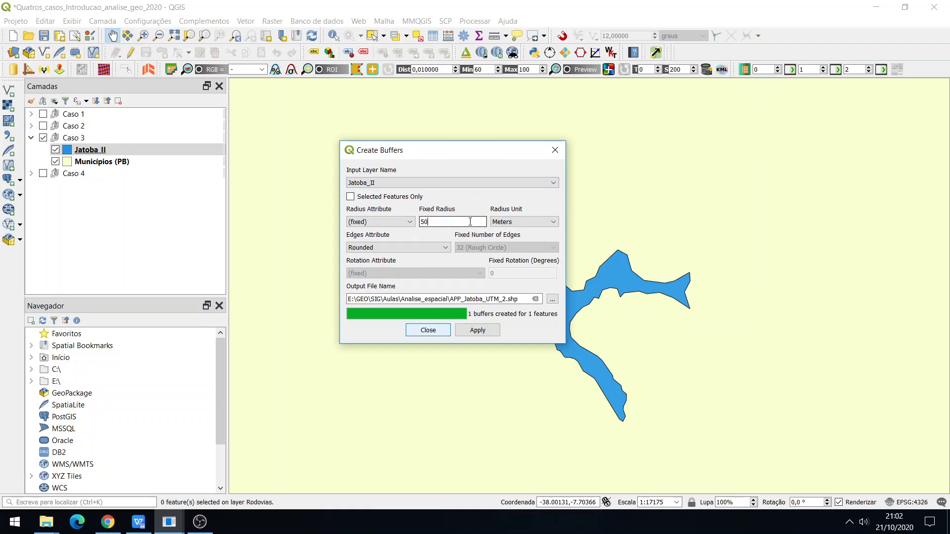
click(469, 222)
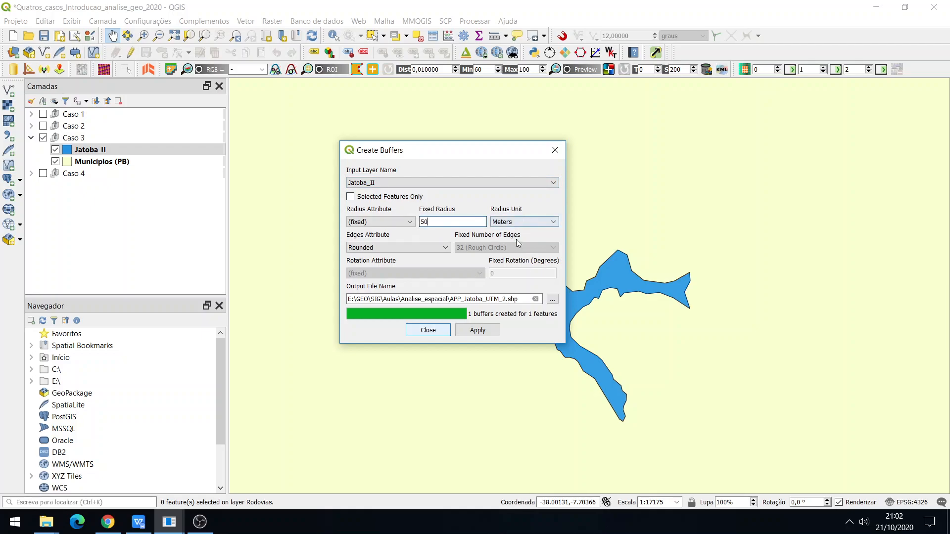
click(477, 330)
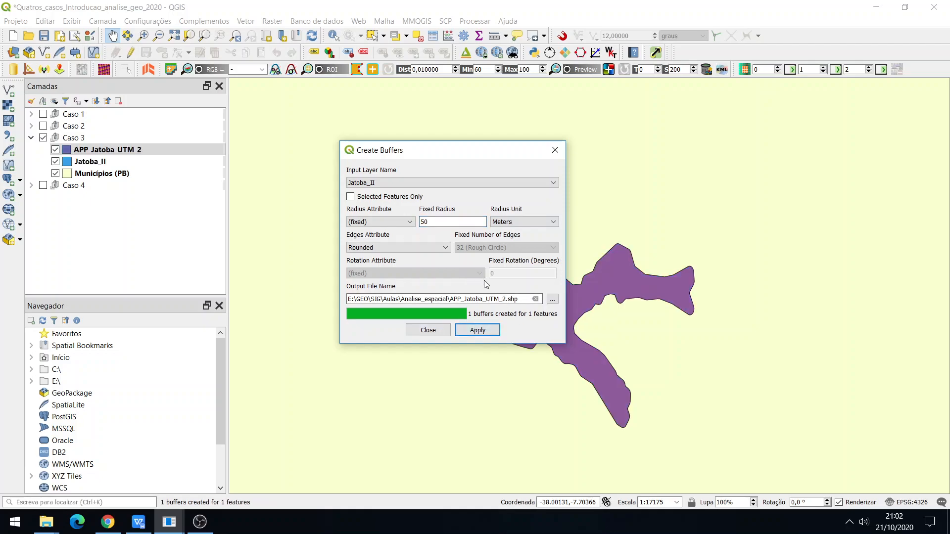
click(428, 330)
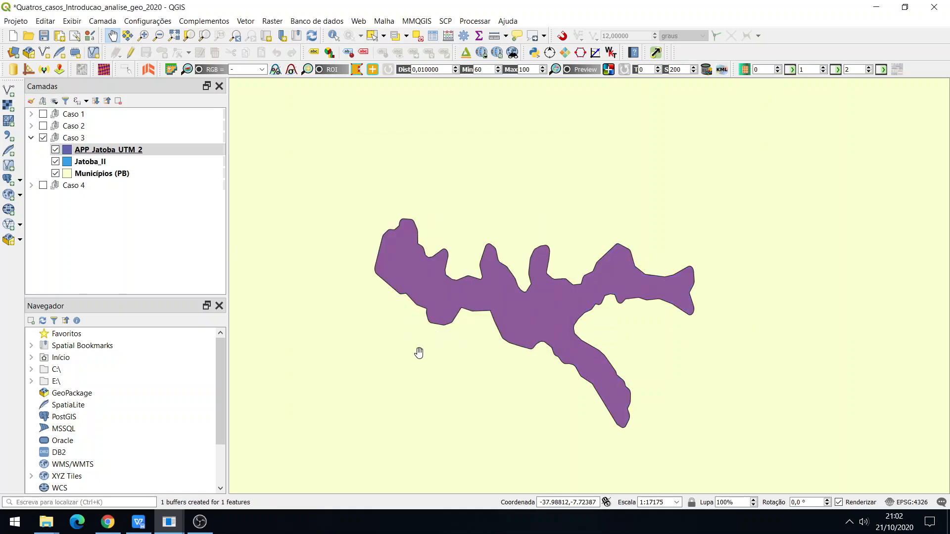
Place the APP_Jatoba_UTM_2 buffer layer below Jatoba_II and change its fill colour to bright green.
drag(97, 150, 99, 168)
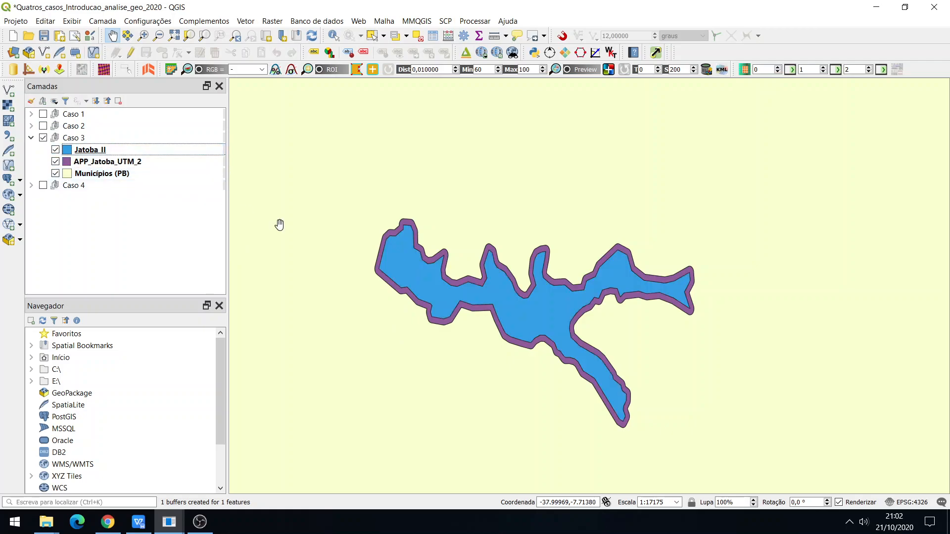
scroll(453, 277, up, 2)
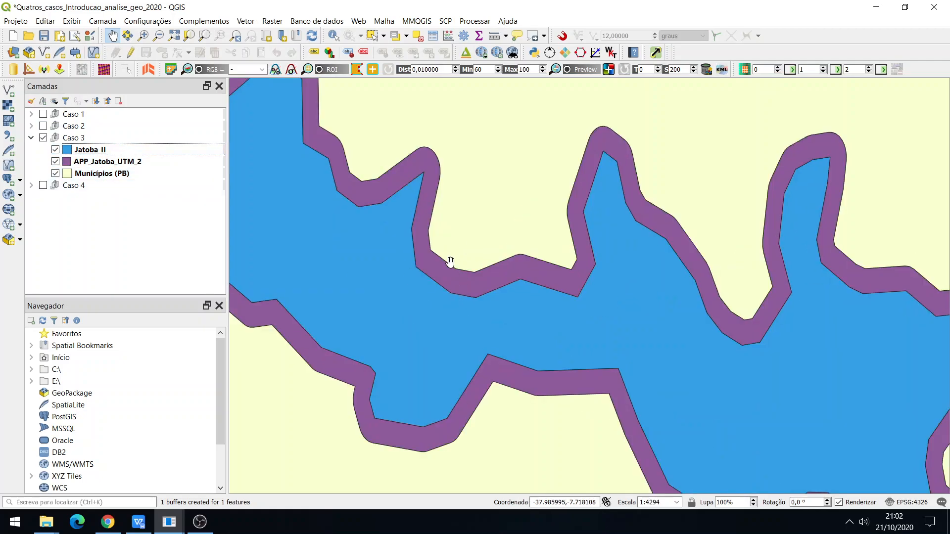
right_click(124, 166)
mouse_move(262, 407)
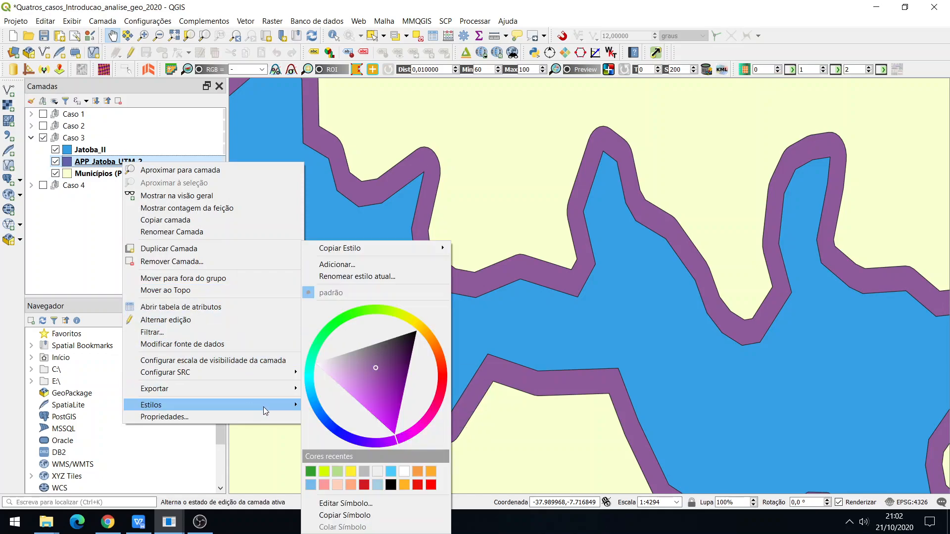
click(324, 340)
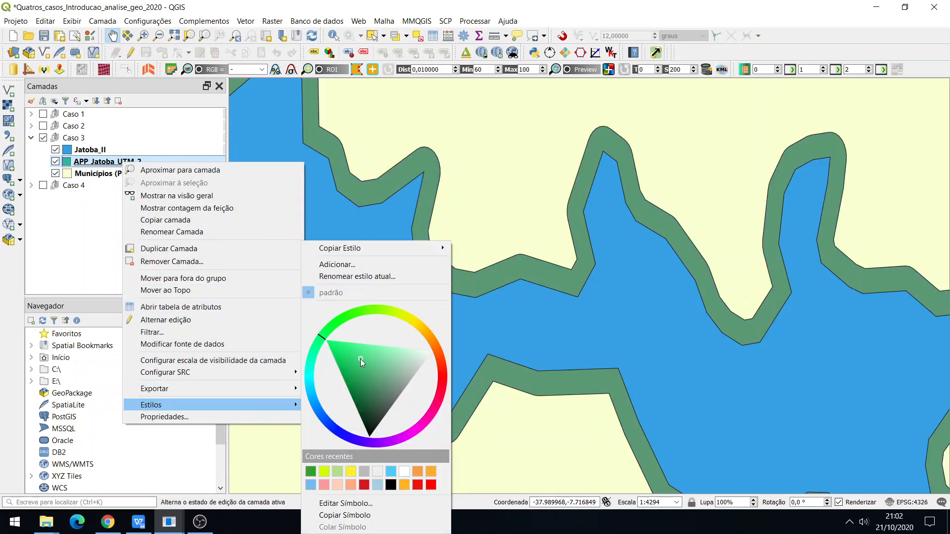
click(355, 358)
key(Escape)
key(Escape)
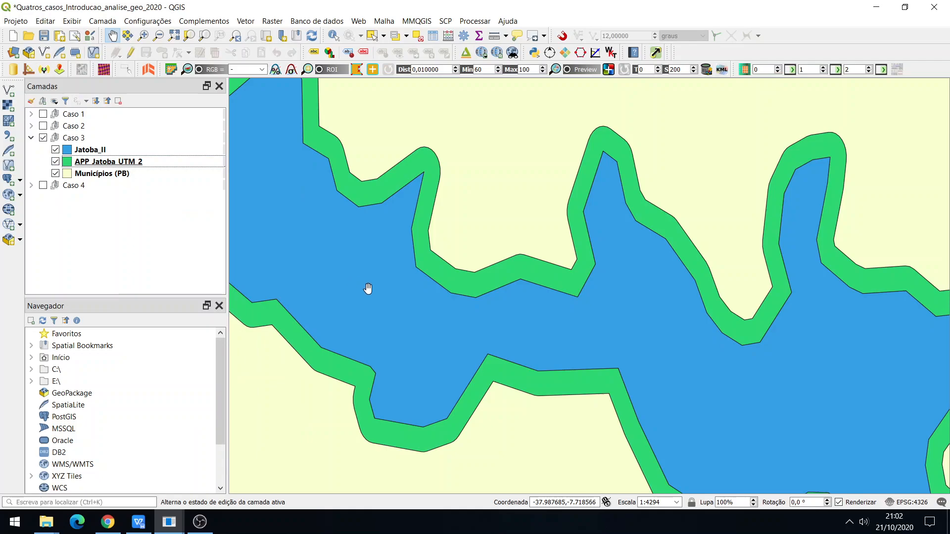
Hide the Caso 3 Municípios (PB) layer and add the Google Satellite basemap from QuickMapServices.
scroll(360, 287, down, 1)
drag(374, 273, 345, 234)
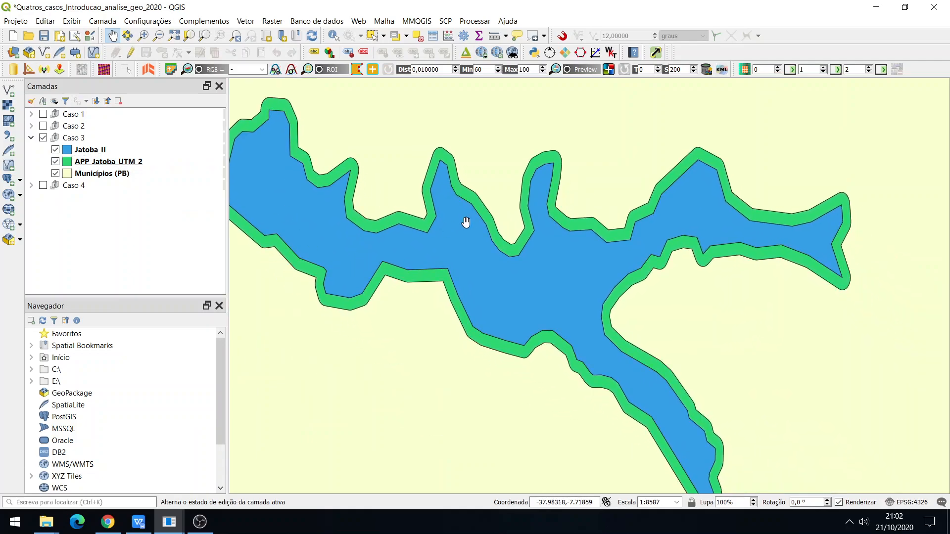
scroll(691, 340, down, 1)
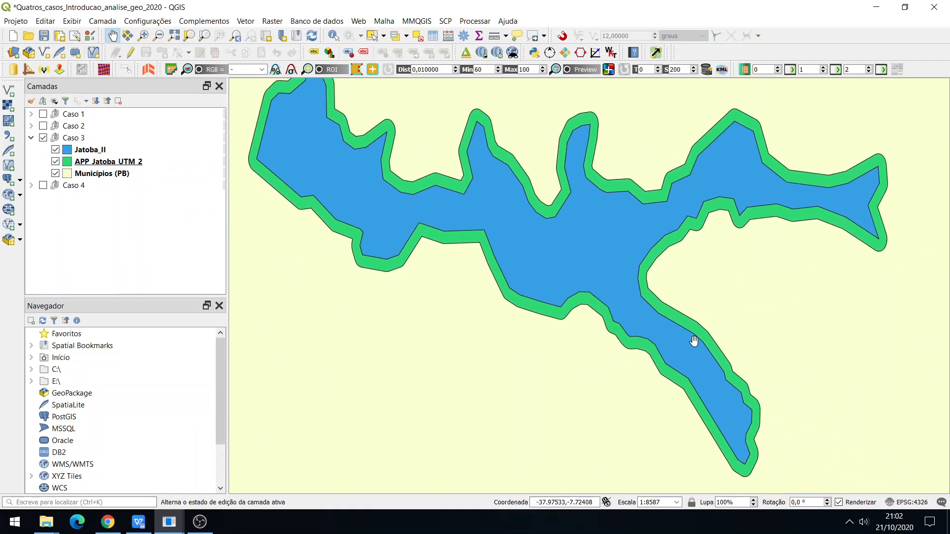
drag(600, 325, 470, 357)
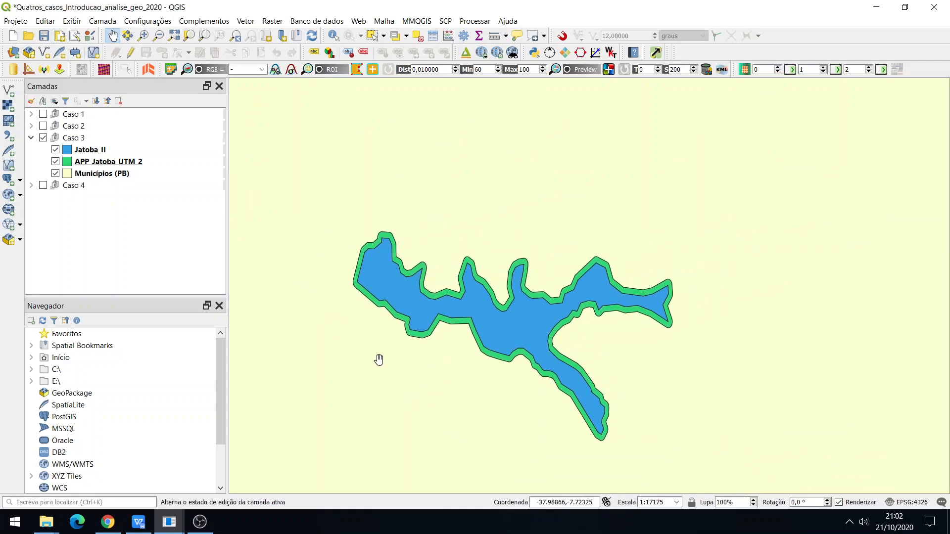
click(55, 174)
click(106, 161)
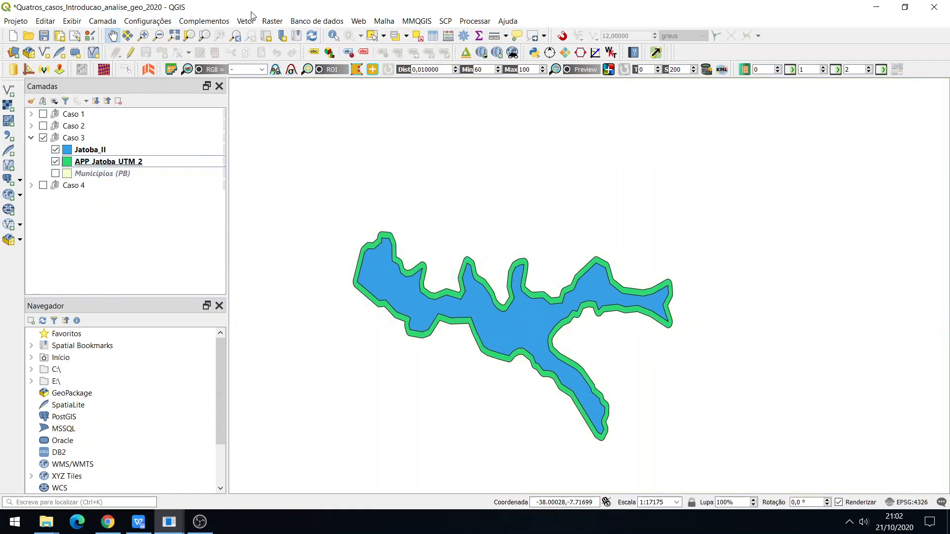
click(358, 21)
mouse_move(420, 72)
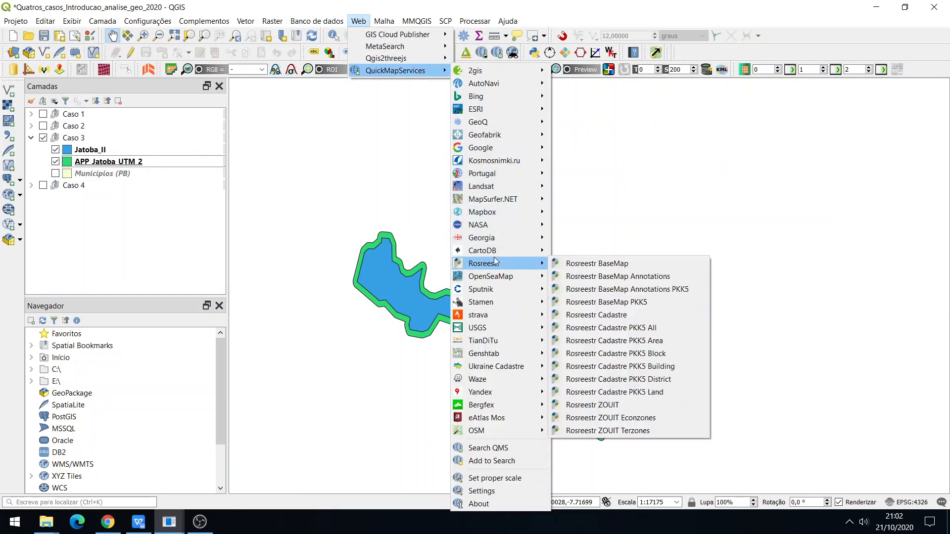
mouse_move(499, 213)
mouse_move(514, 147)
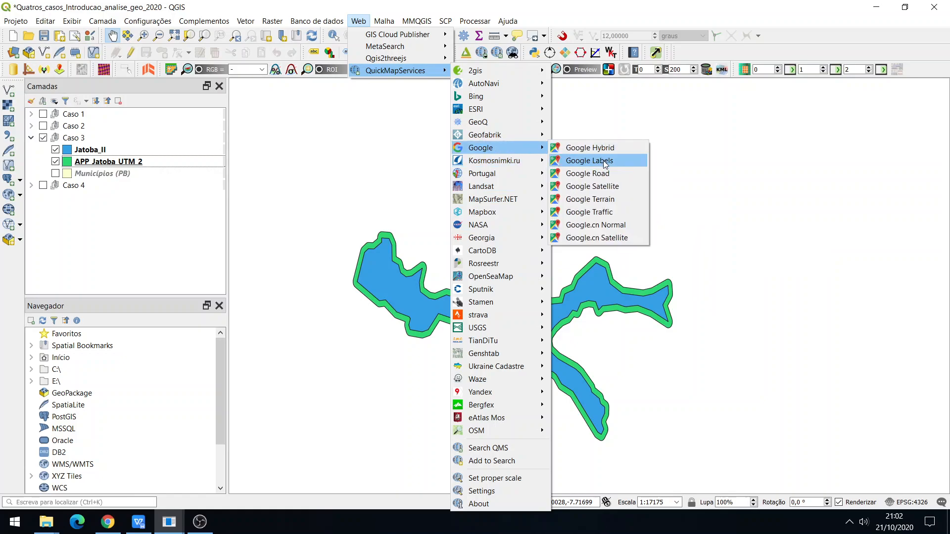
click(607, 186)
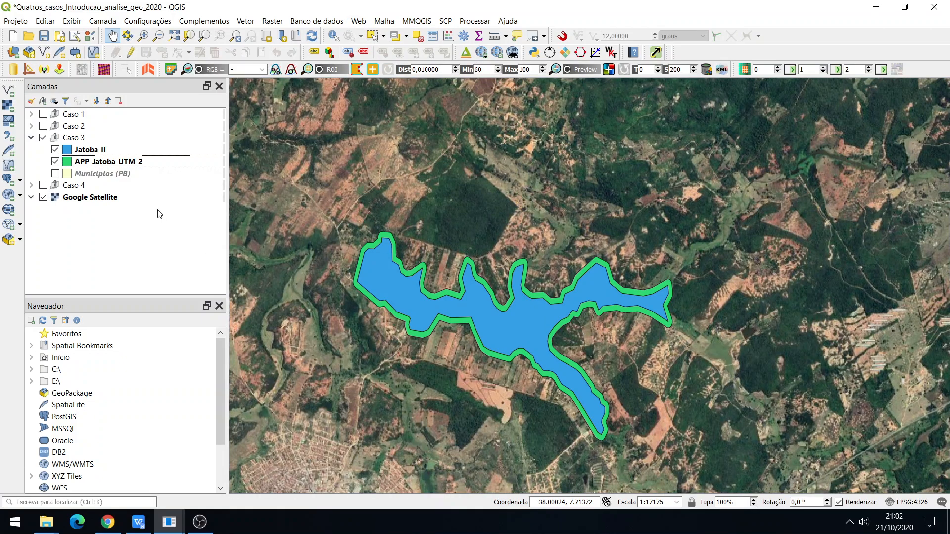
Style the APP_Jatoba_UTM_2 layer with a transparent fill and a dark green stroke, and apply the change.
right_click(94, 162)
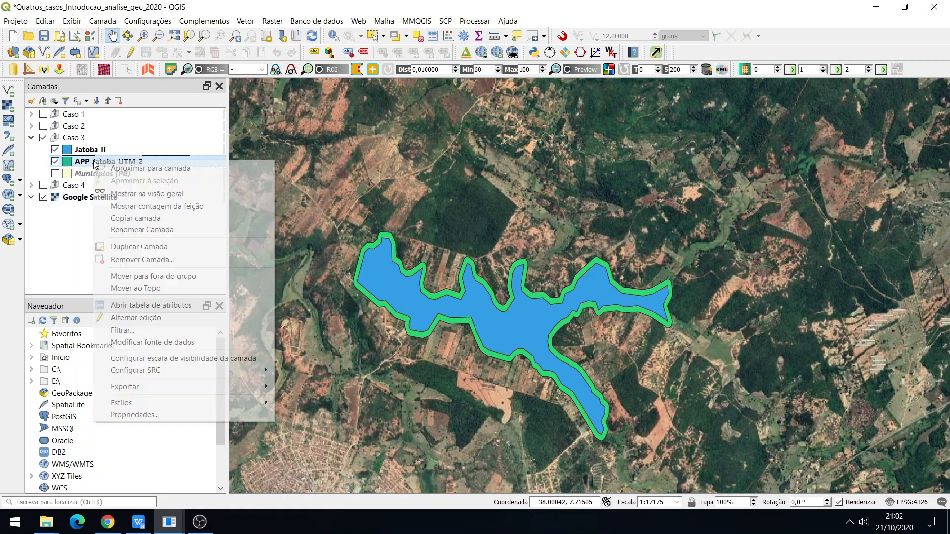
click(181, 414)
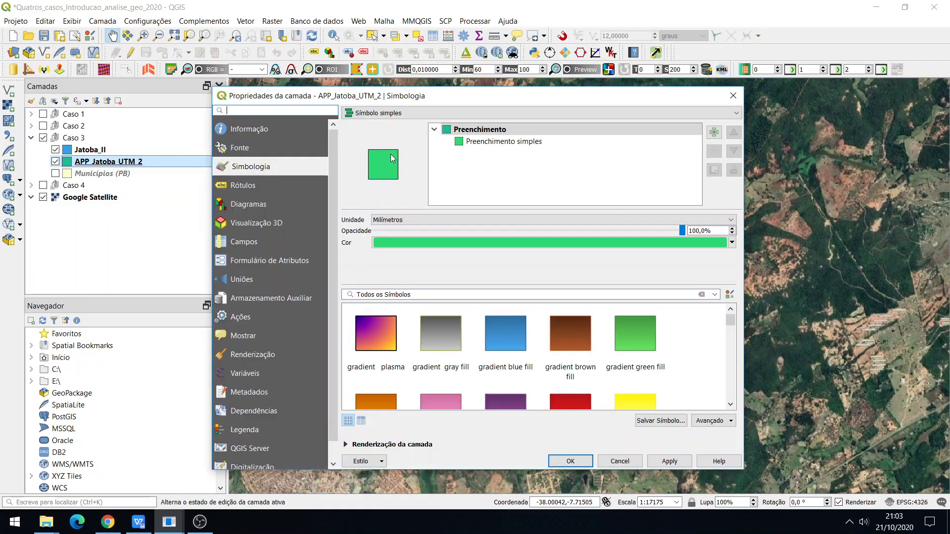
click(492, 142)
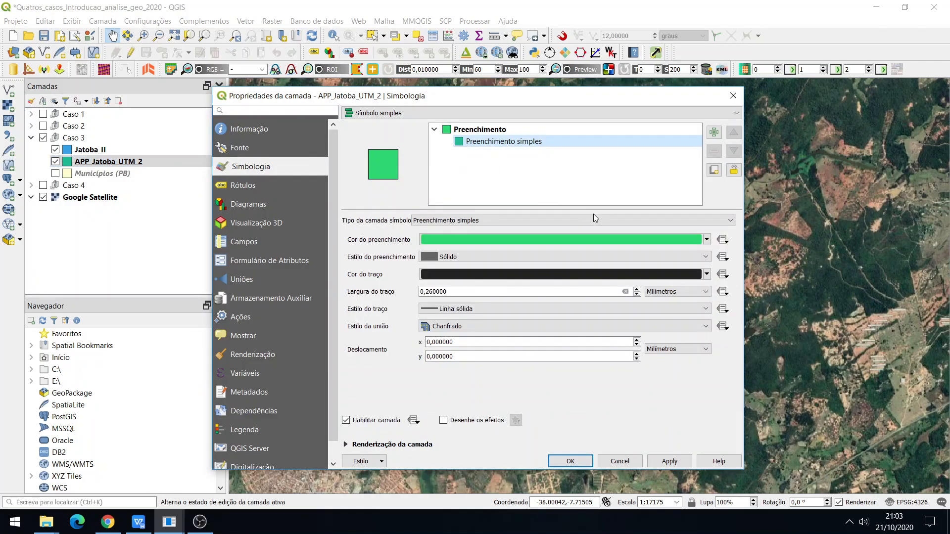
click(706, 239)
click(495, 252)
click(707, 274)
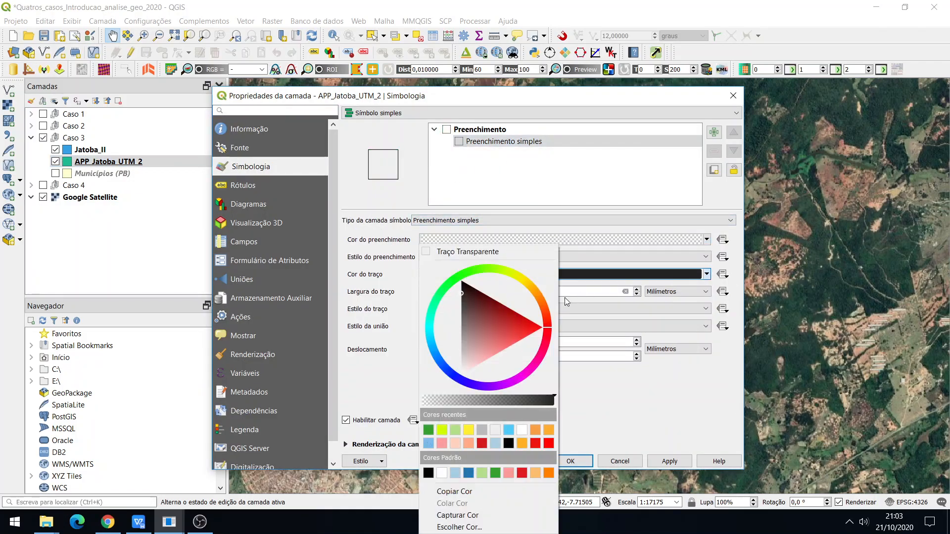
click(452, 282)
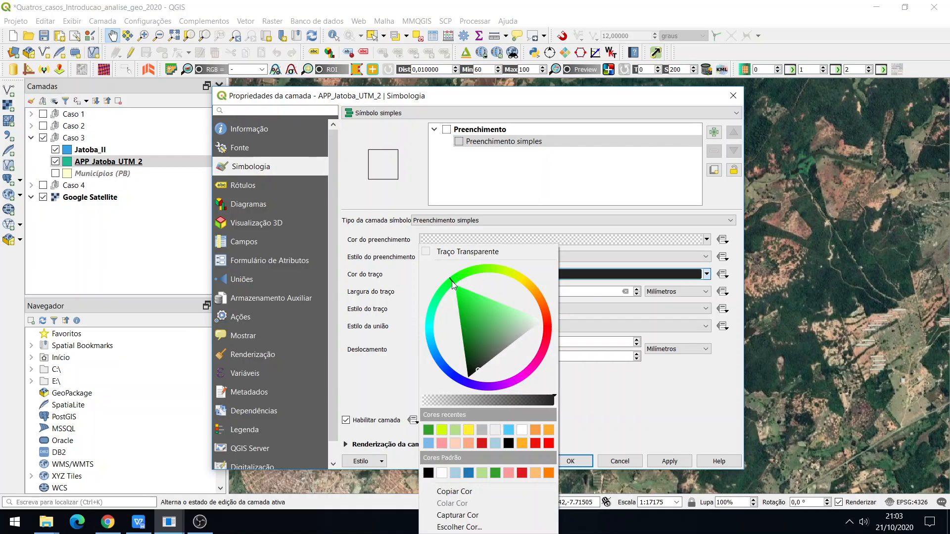
click(473, 346)
click(669, 421)
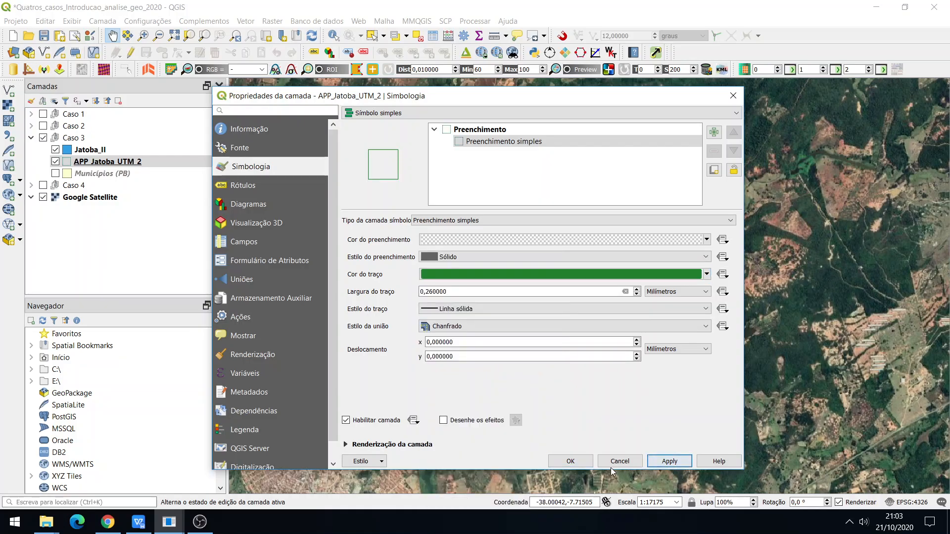
click(577, 461)
Examine the satellite imagery between the Jatoba_II shoreline and the 50-metre buffer outline, following the reservoir's arms and banks.
scroll(421, 317, up, 3)
drag(421, 317, 668, 323)
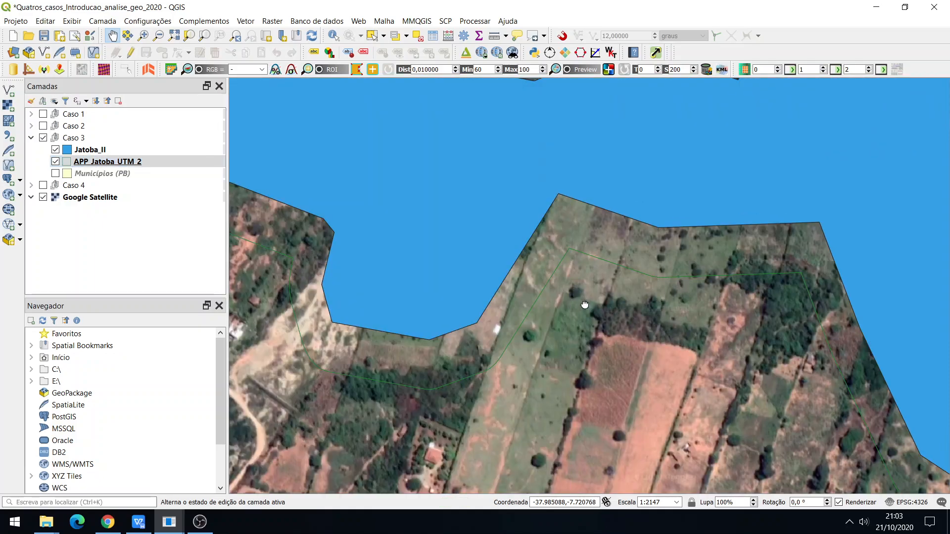
drag(584, 311, 674, 310)
drag(455, 291, 378, 222)
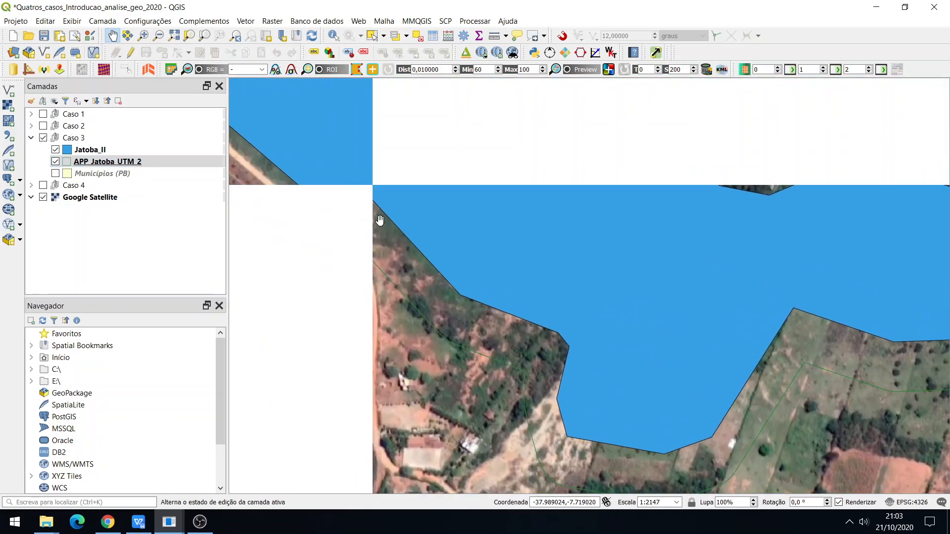
drag(435, 237, 706, 464)
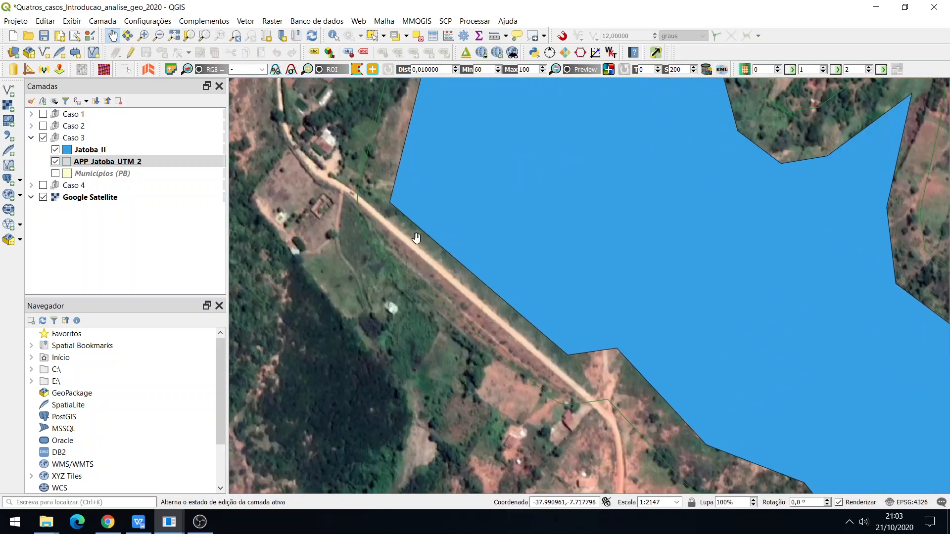
drag(420, 239, 452, 415)
drag(442, 237, 333, 394)
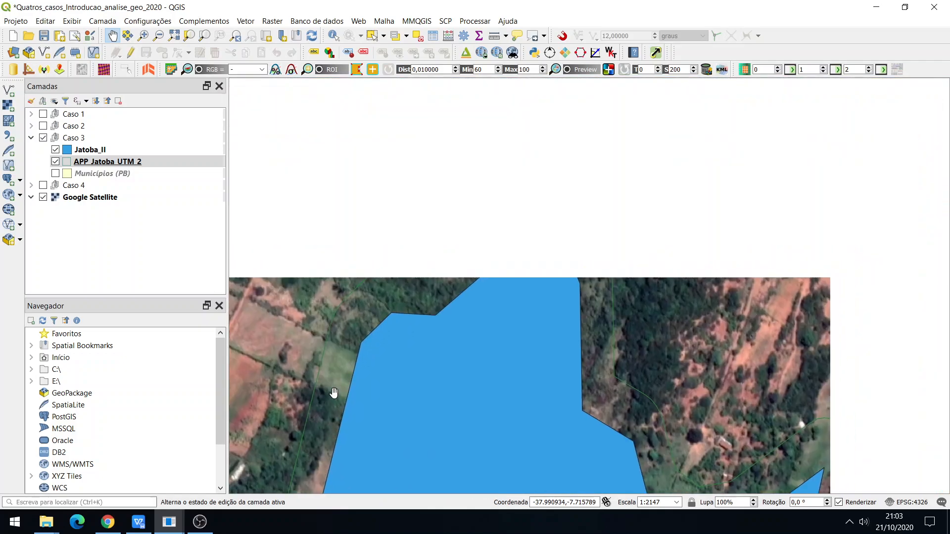
drag(637, 345, 534, 220)
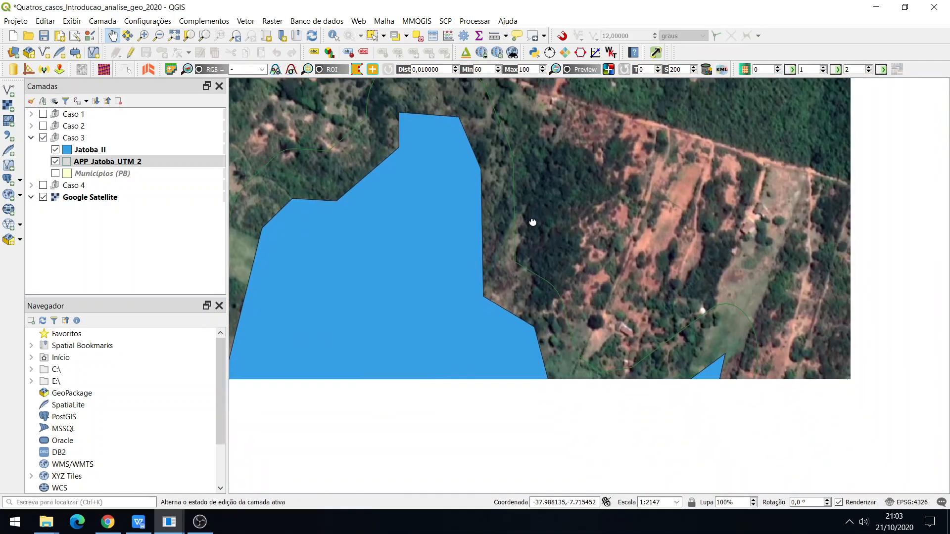
drag(673, 384, 547, 282)
drag(658, 351, 559, 270)
drag(643, 405, 529, 345)
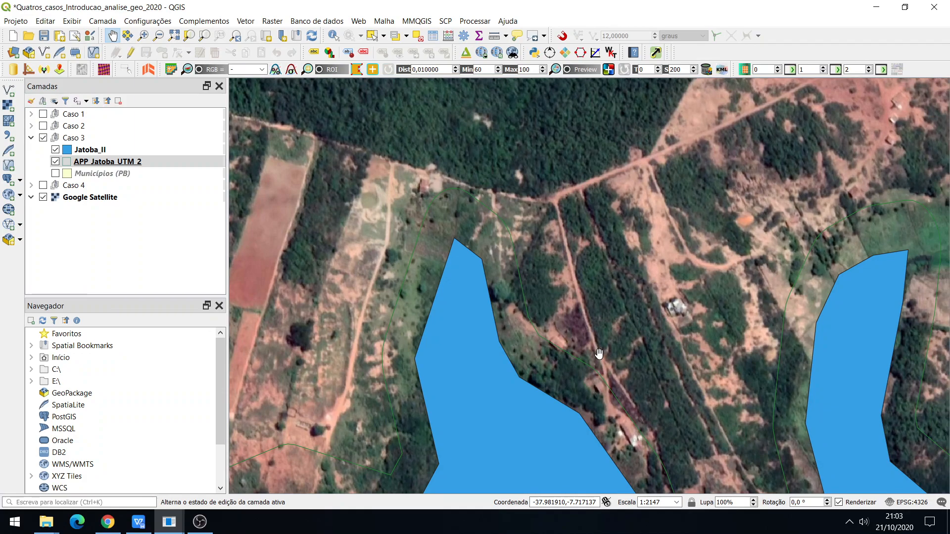
drag(631, 390, 495, 222)
drag(524, 306, 499, 193)
drag(589, 349, 467, 270)
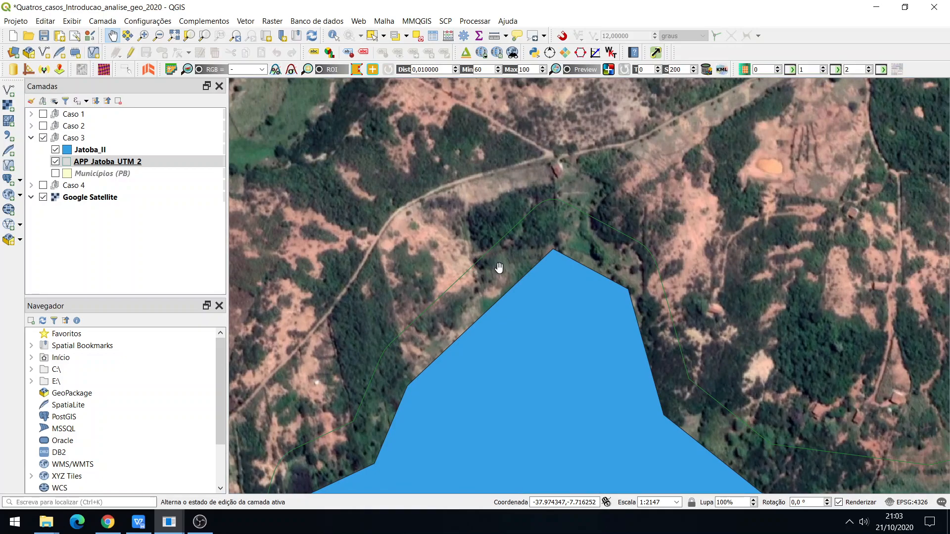
drag(636, 275, 442, 204)
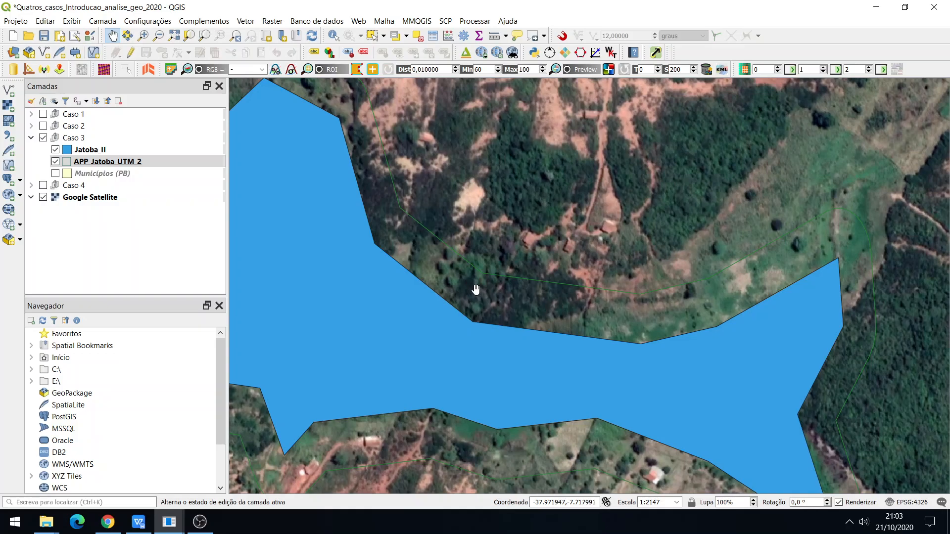
drag(473, 284, 547, 254)
scroll(547, 254, down, 1)
drag(486, 331, 650, 363)
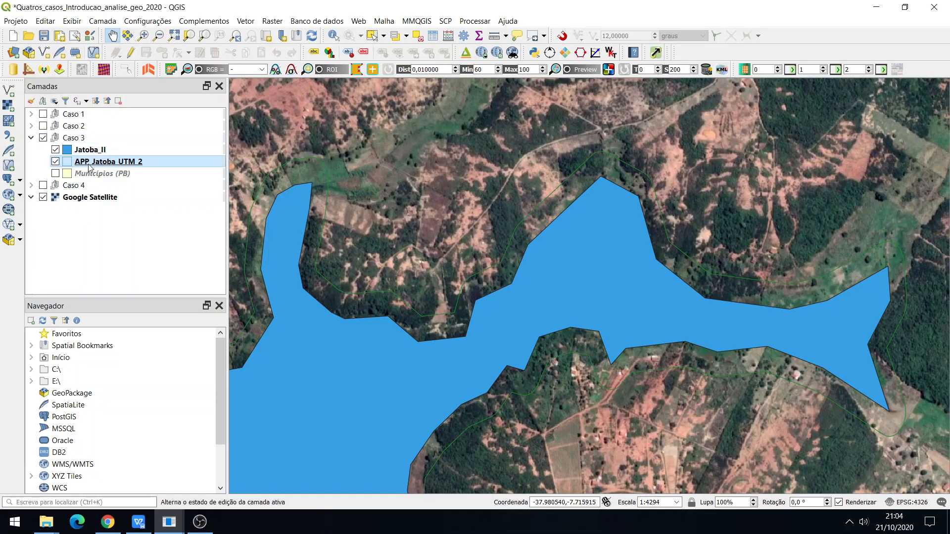
scroll(452, 259, down, 1)
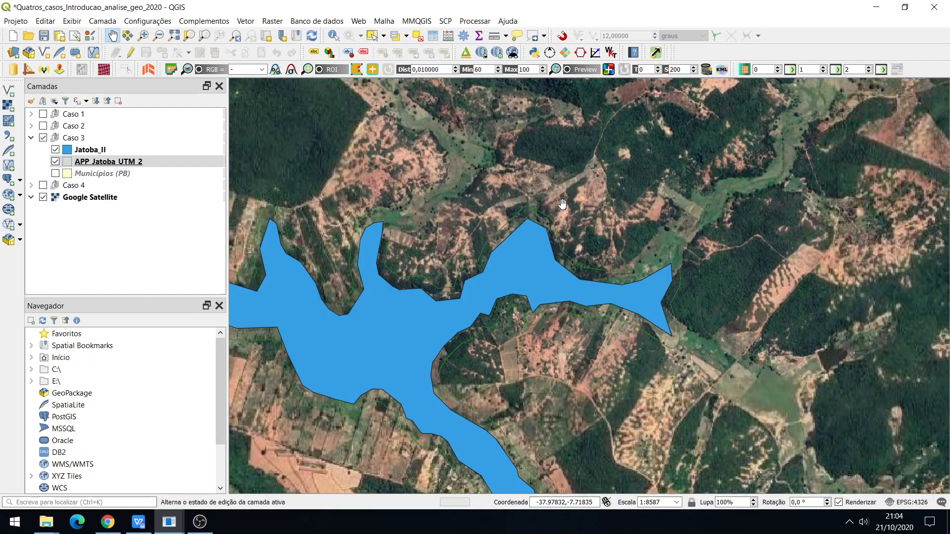
drag(404, 282, 562, 204)
drag(457, 332, 539, 300)
drag(422, 253, 477, 328)
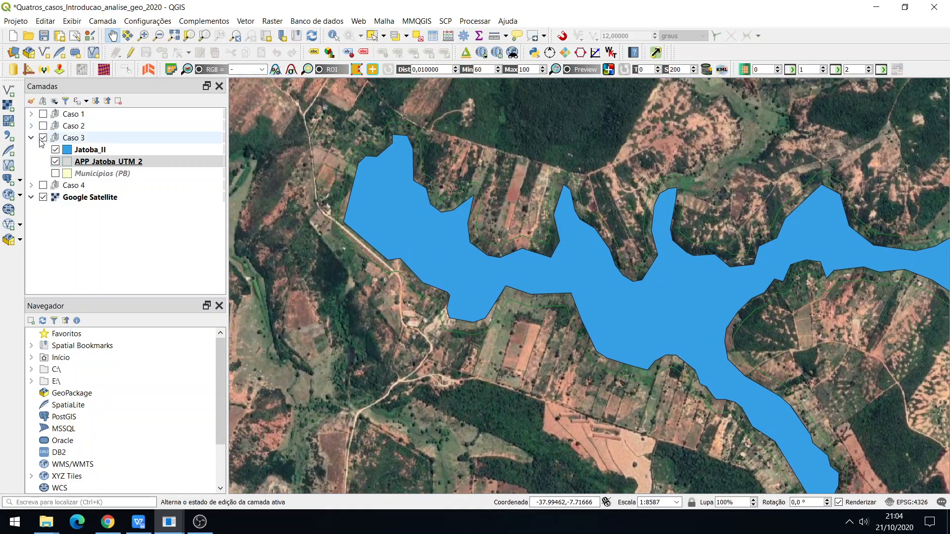
Hide and collapse the Caso 3 group, turn off Google Satellite, and expand and show the Caso 4 group.
click(42, 138)
click(31, 138)
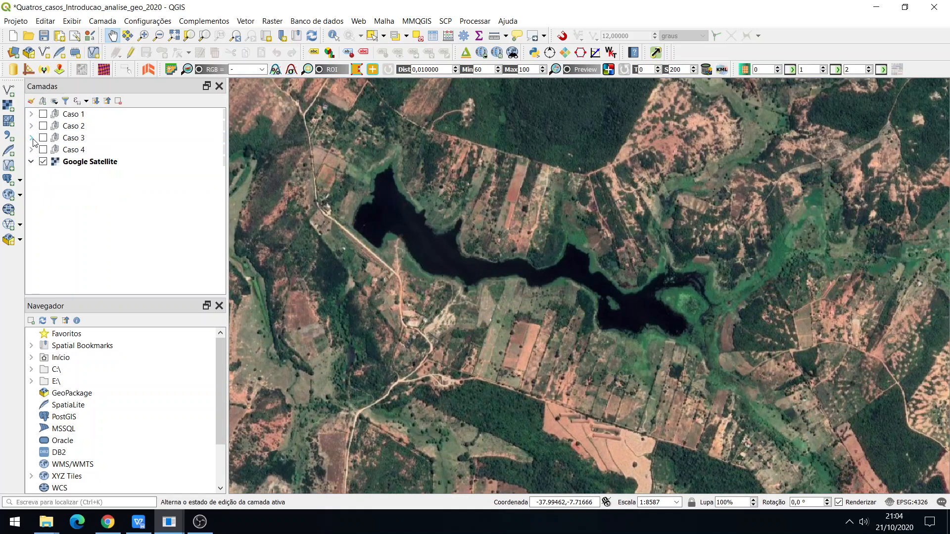
click(31, 149)
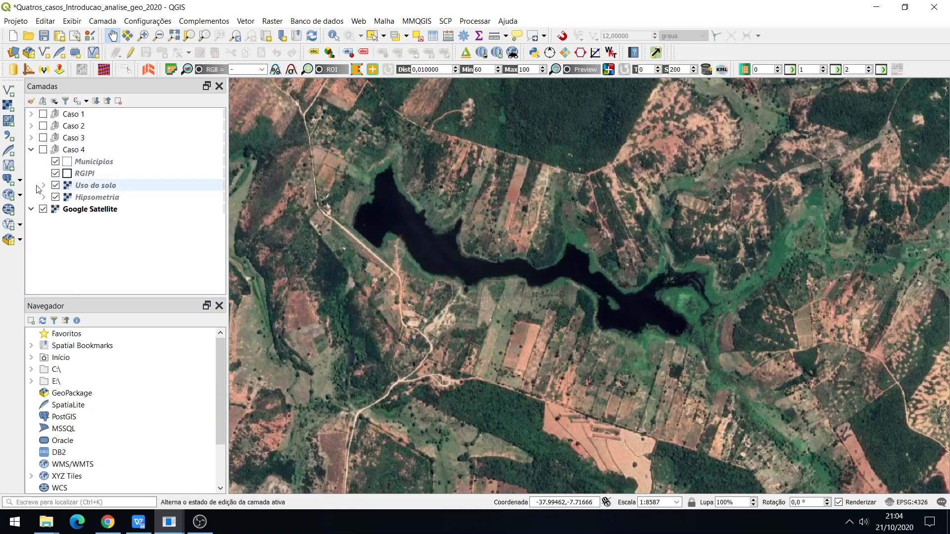
click(43, 209)
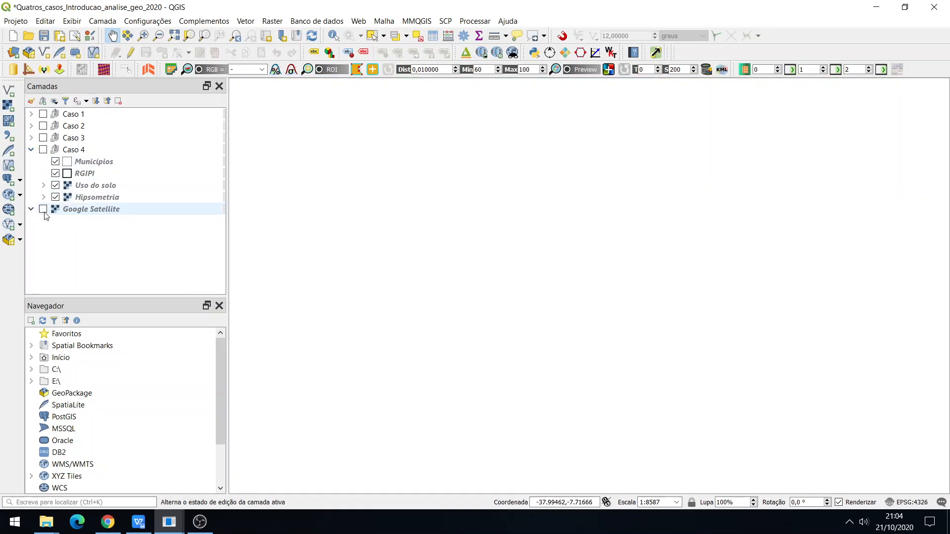
click(43, 150)
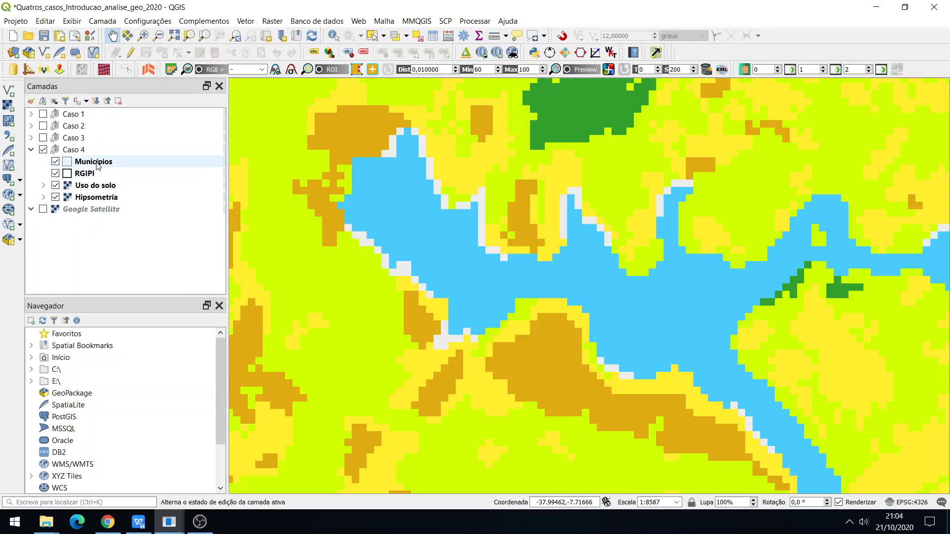
Zoom to the Municípios layer and toggle Municípios and RGIPI off and on to examine which boundaries each one draws.
right_click(97, 166)
click(148, 170)
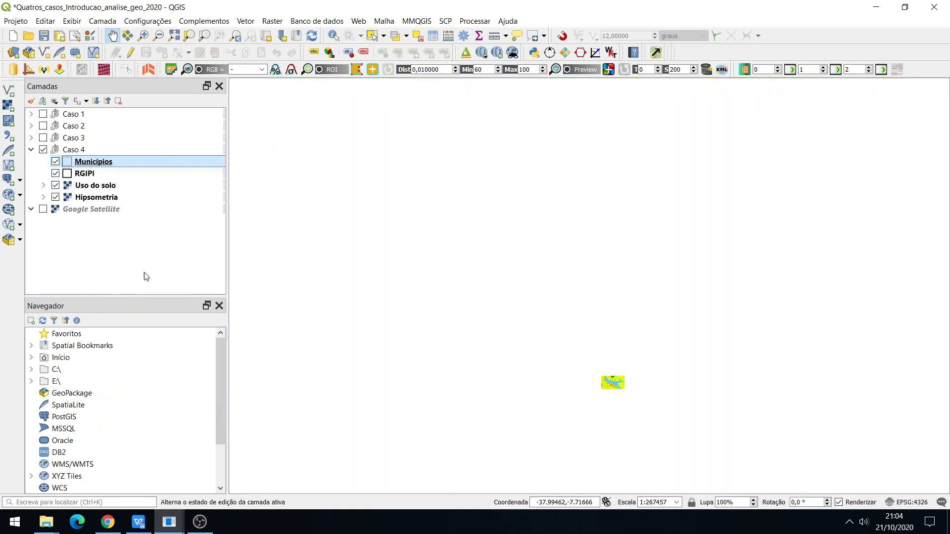
drag(414, 242, 404, 239)
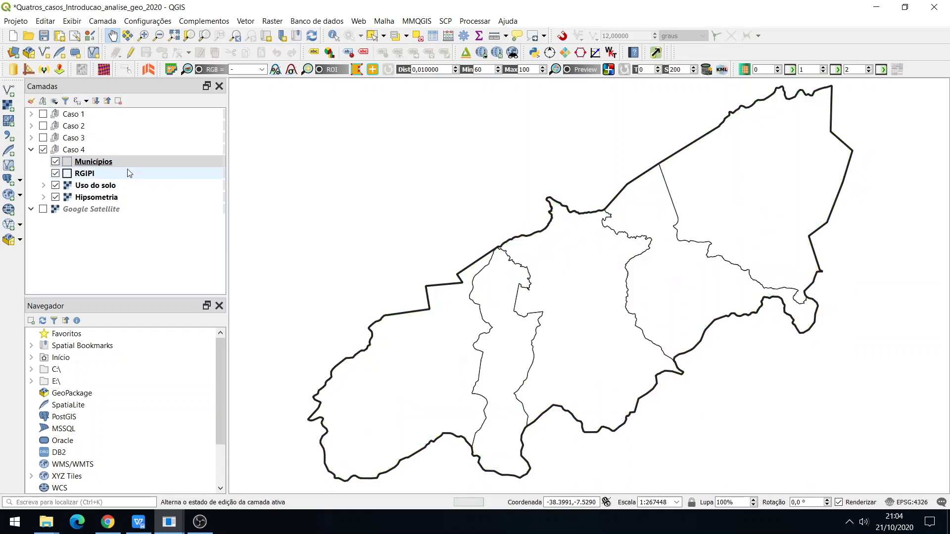
click(56, 161)
click(55, 162)
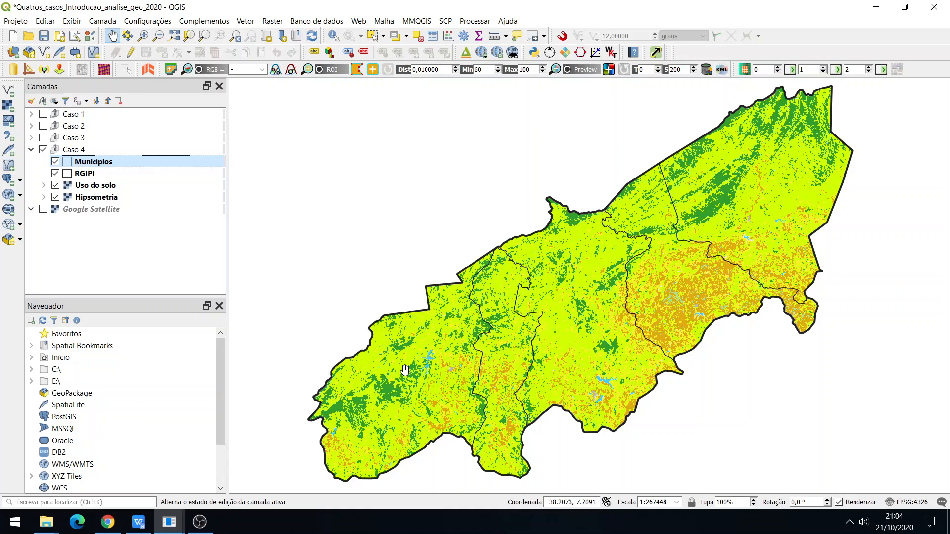
click(55, 174)
click(55, 173)
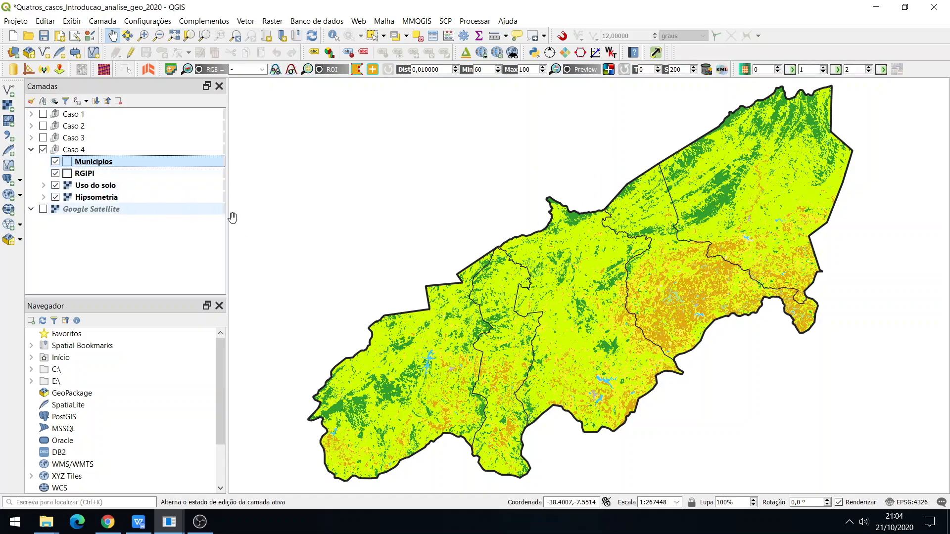
Expand the Uso do solo legend and examine the land-use raster up close around the reservoirs in the region's south.
click(44, 185)
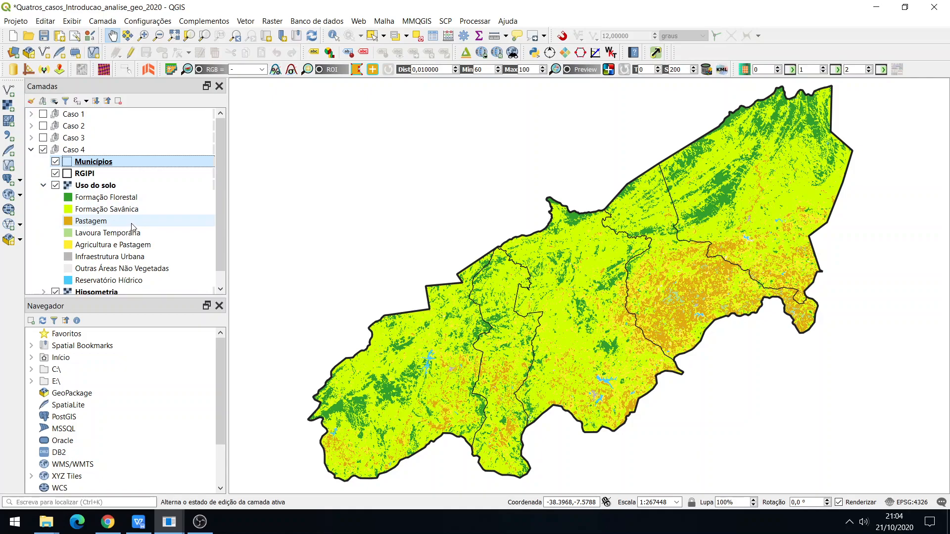
click(105, 186)
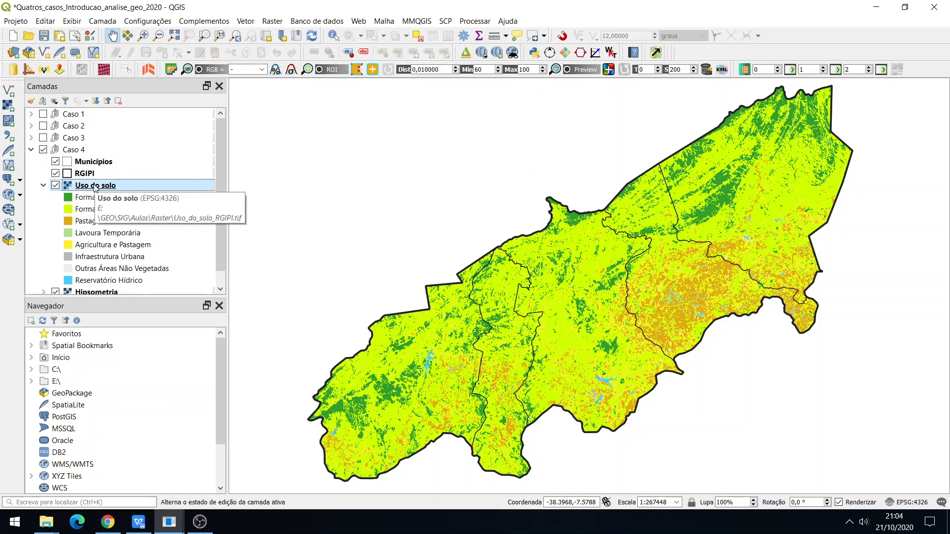
scroll(533, 327, up, 2)
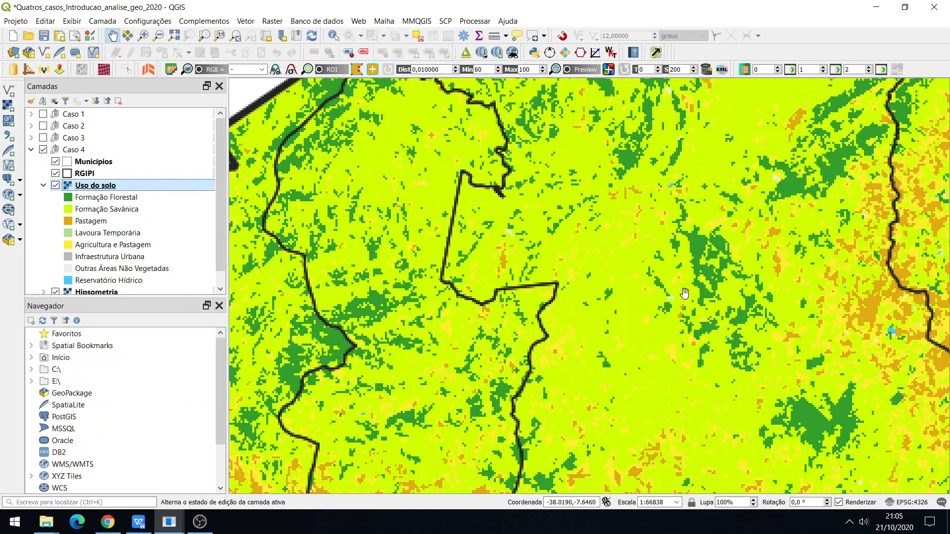
drag(671, 337, 468, 257)
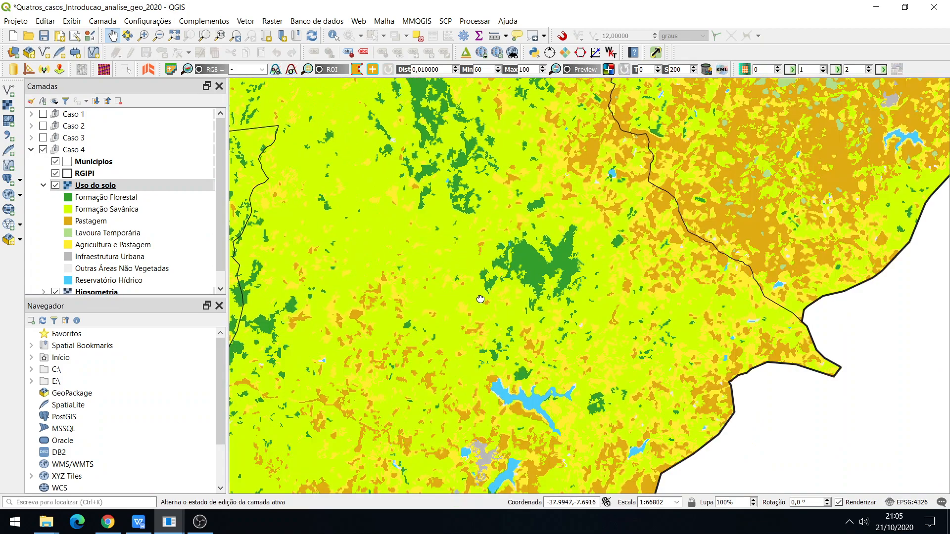
drag(478, 301, 569, 203)
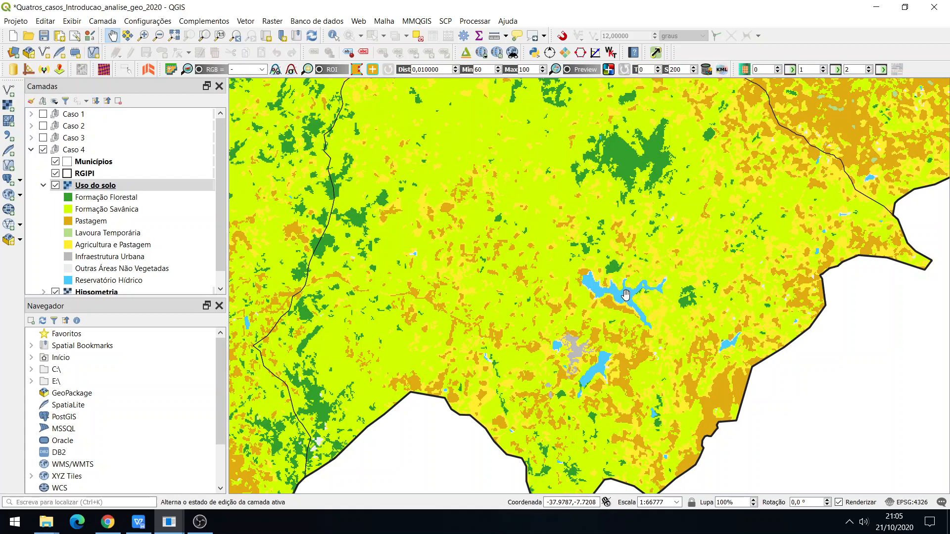
Go through the Uso do solo legend classes from Reservatório Hídrico upward and compare them with the matching areas on the map.
click(84, 281)
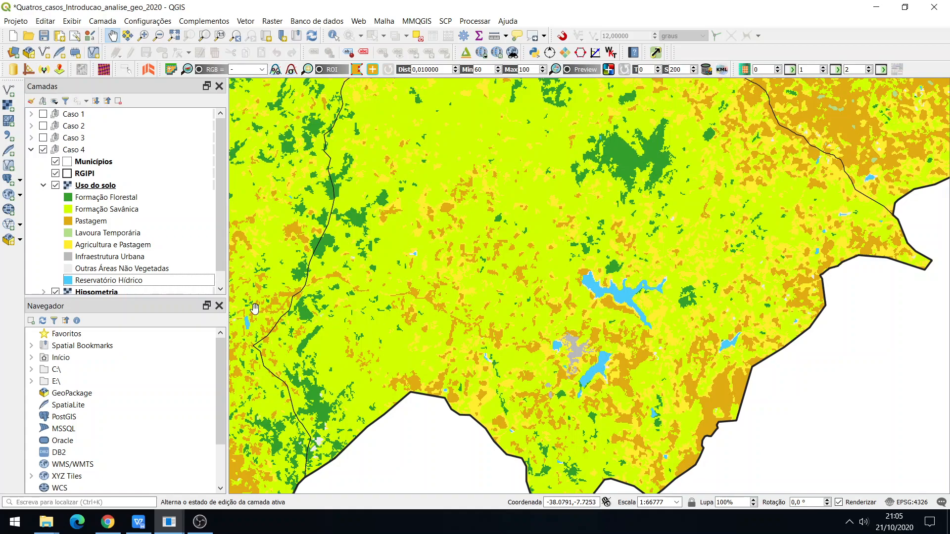
key(Up)
key(Up)
key(Down)
key(Up)
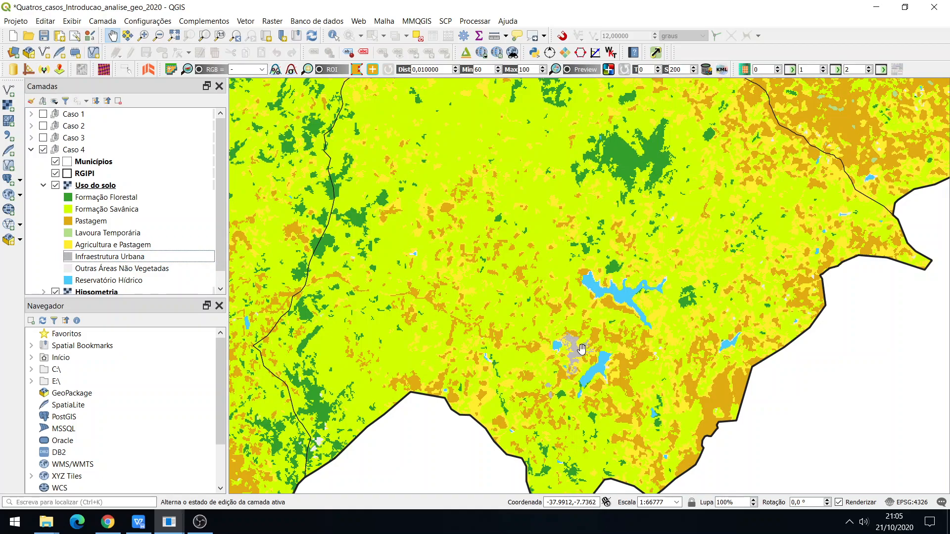
key(Up)
key(Up)
key(Up)
key(Up)
key(Up)
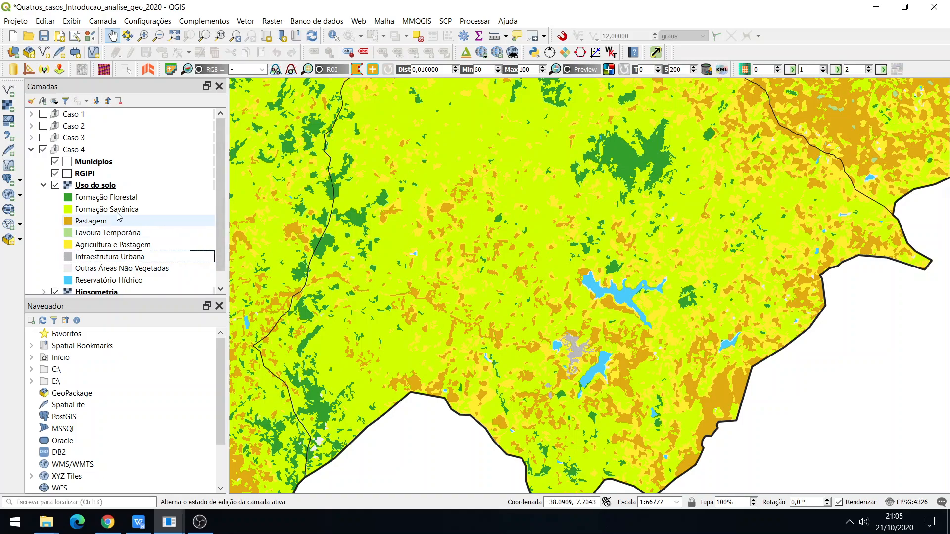
drag(633, 162, 574, 308)
drag(425, 348, 455, 273)
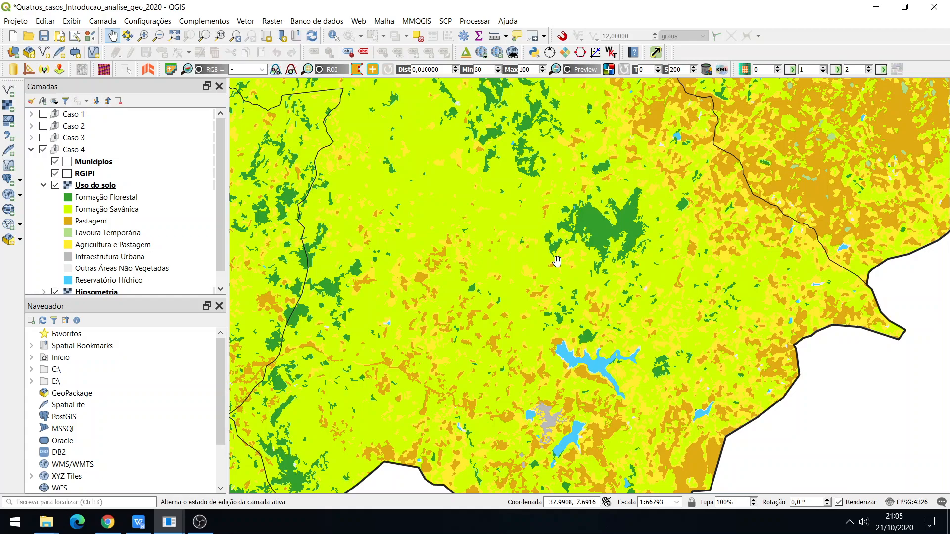
scroll(537, 255, down, 1)
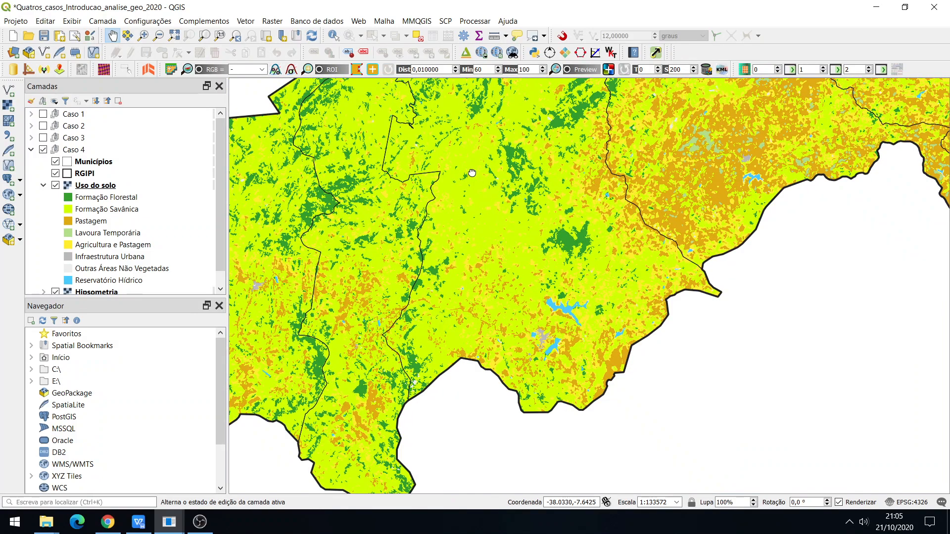
Hide the Uso do solo layer and collapse its legend to show the Hipsometria raster across the whole region.
drag(463, 245, 438, 263)
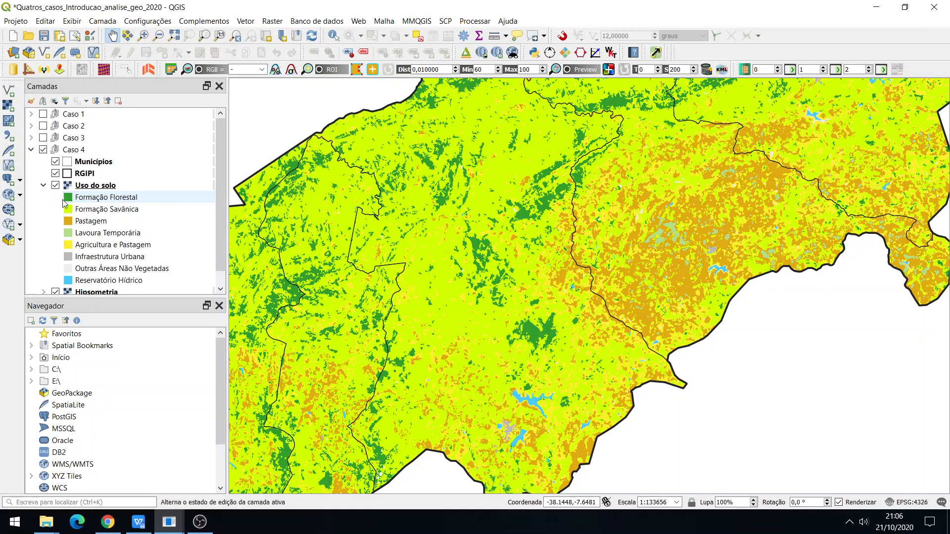
click(55, 186)
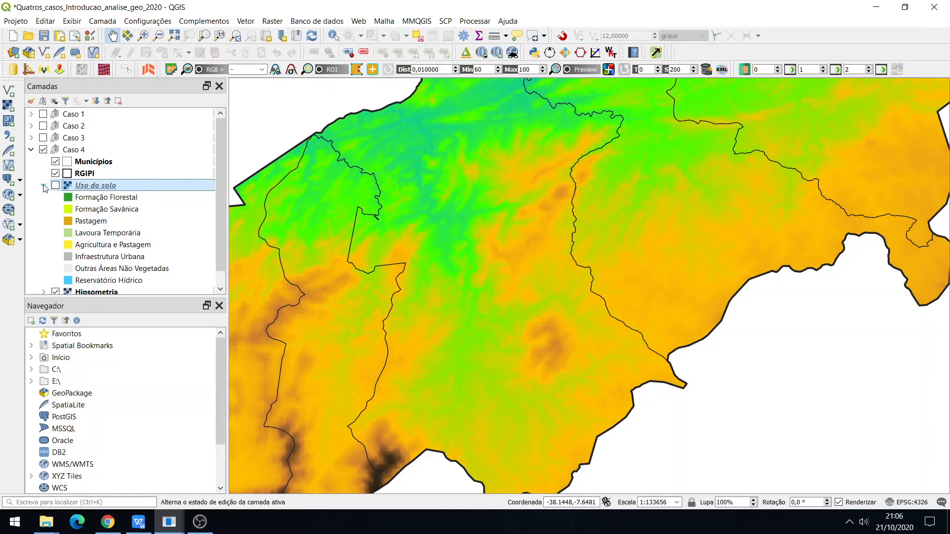
click(44, 185)
drag(478, 325, 533, 335)
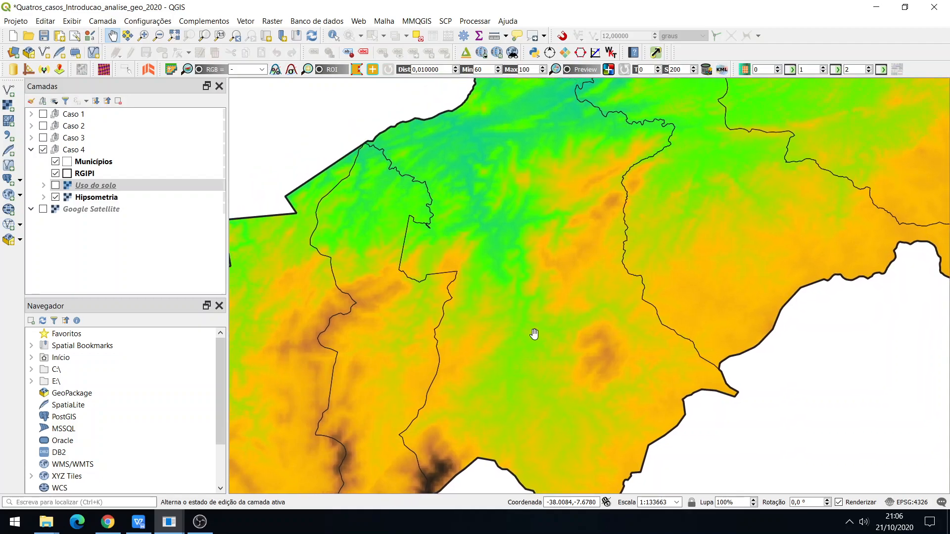
scroll(466, 335, down, 1)
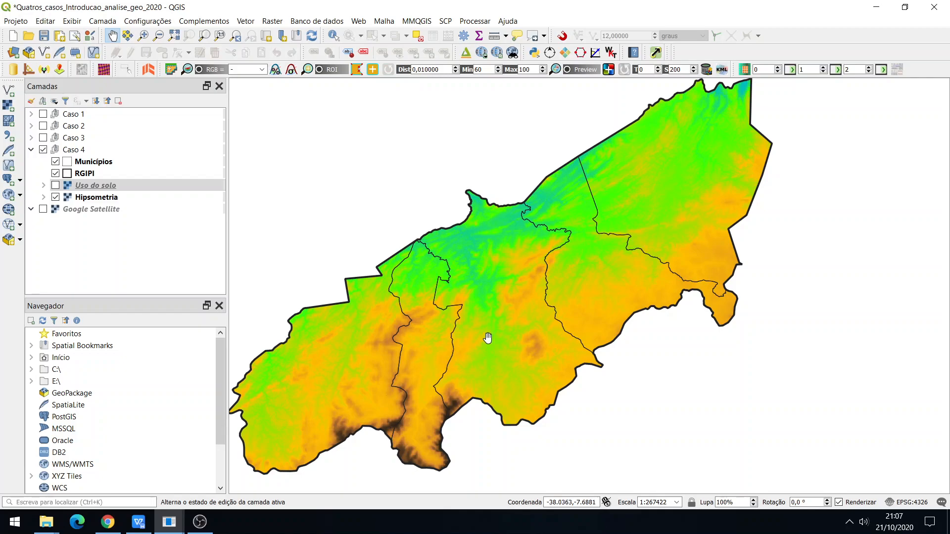
Expand the Hipsometria legend and go through its elevation classes from 323.088989257813 up to 1151.25.
click(43, 197)
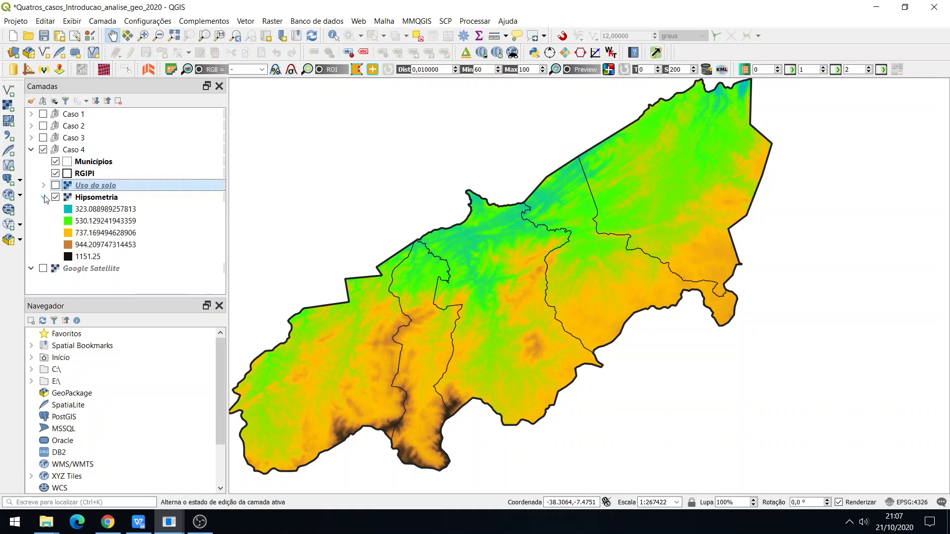
click(74, 212)
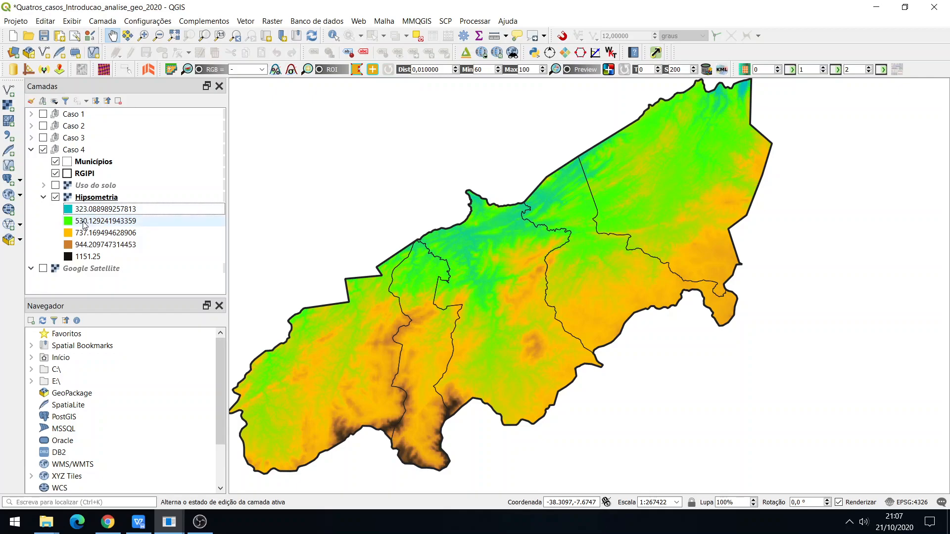
click(90, 233)
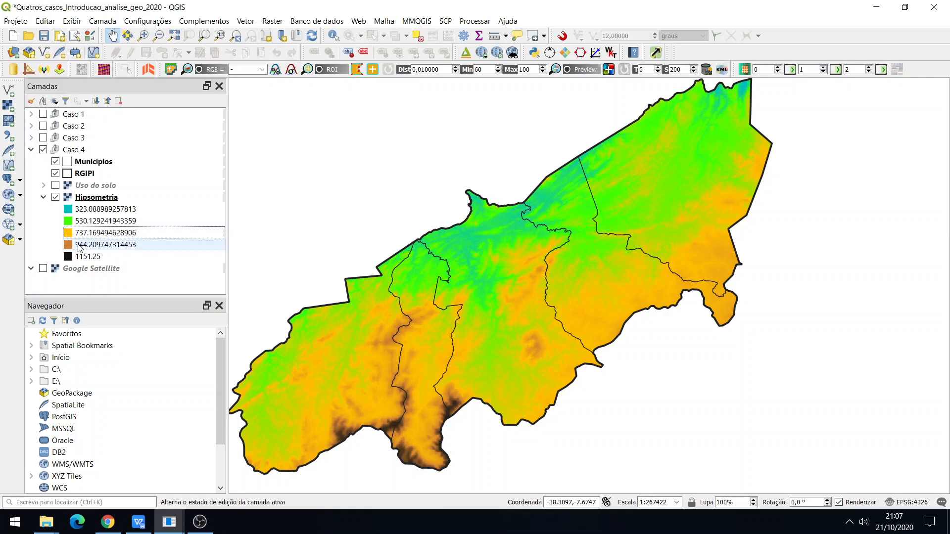
click(83, 247)
click(84, 260)
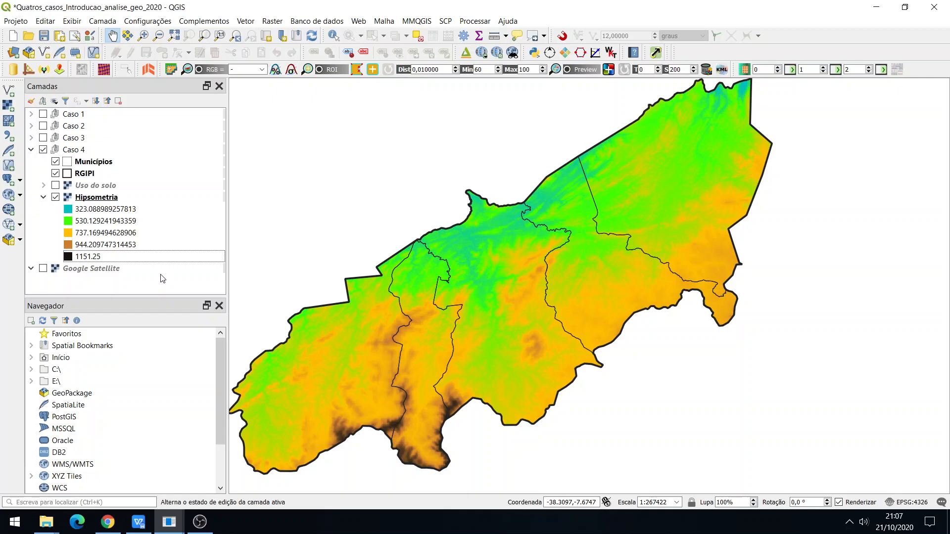
Toggle Uso do solo on and off to compare land use with elevation, checking the 737.169494628906 Hipsometria class.
drag(481, 283, 514, 296)
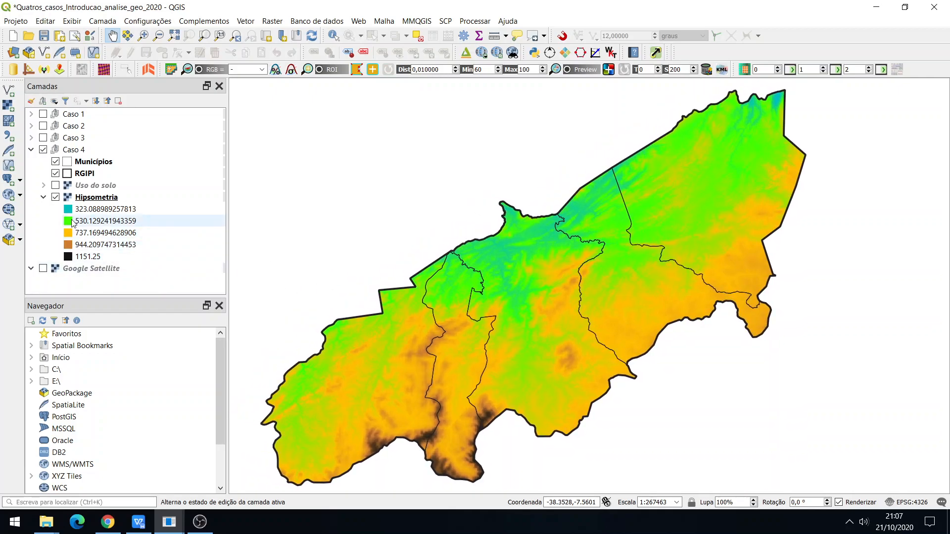
click(56, 185)
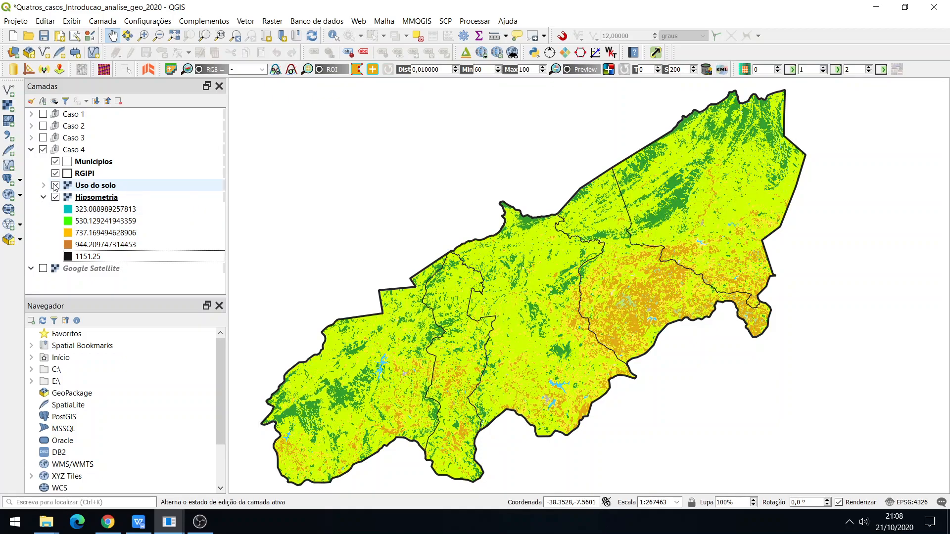
click(55, 186)
click(55, 186)
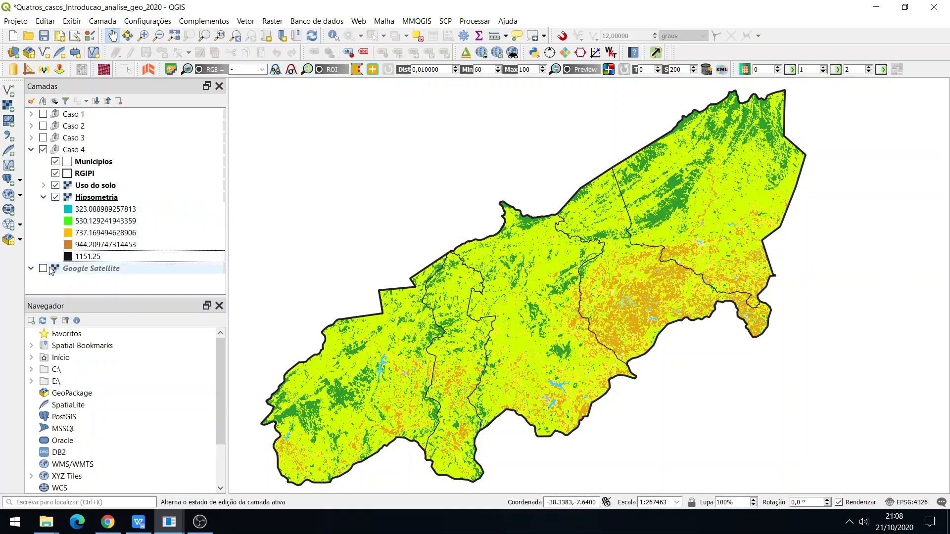
click(55, 186)
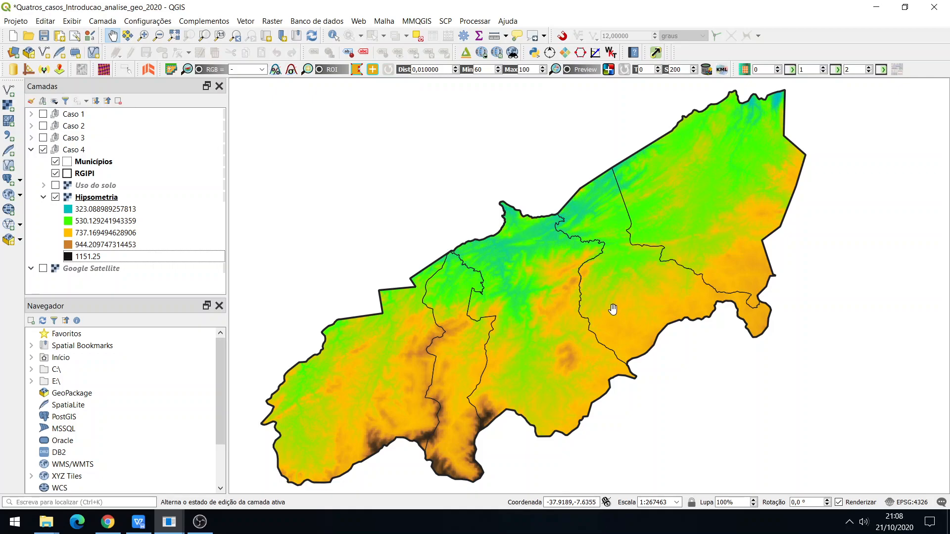
click(79, 236)
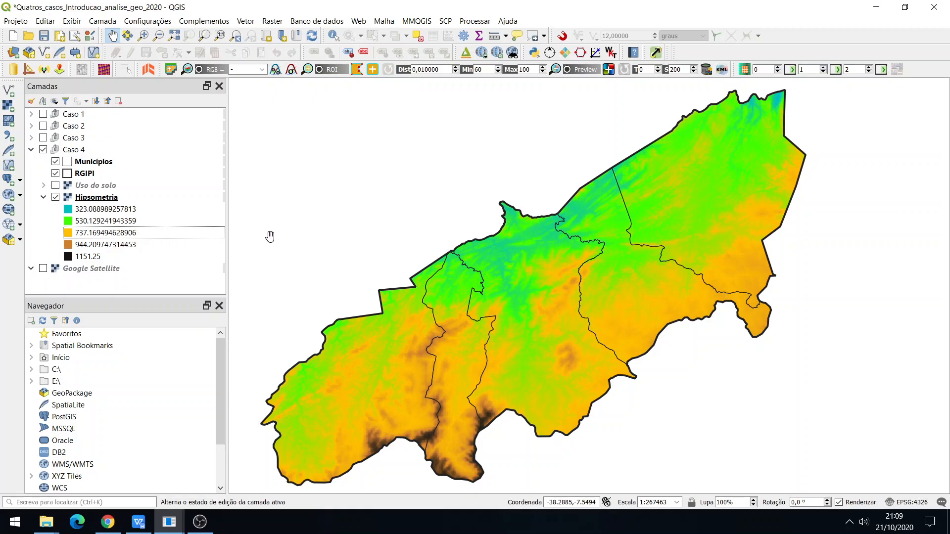
Show the Uso do solo layer and examine the large Pastagem area in the region's east up close.
click(56, 186)
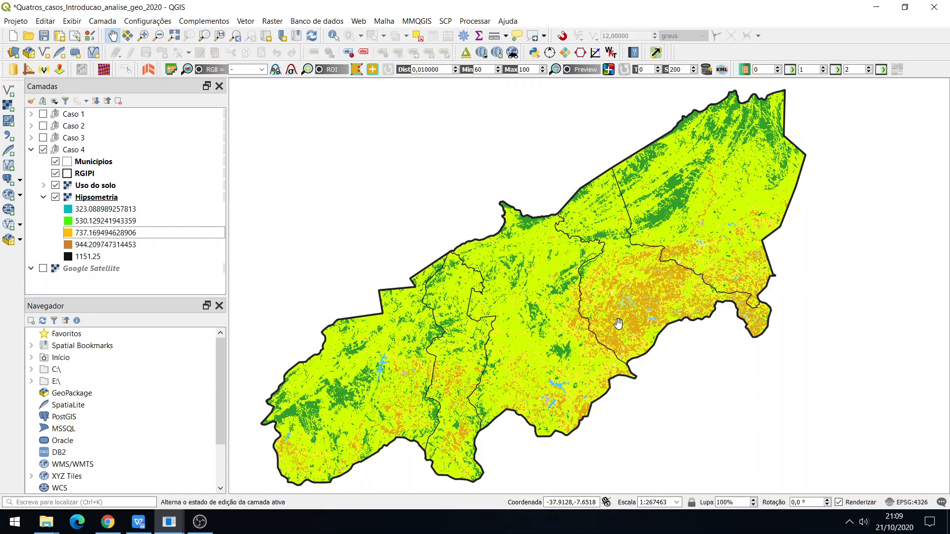
scroll(619, 324, up, 2)
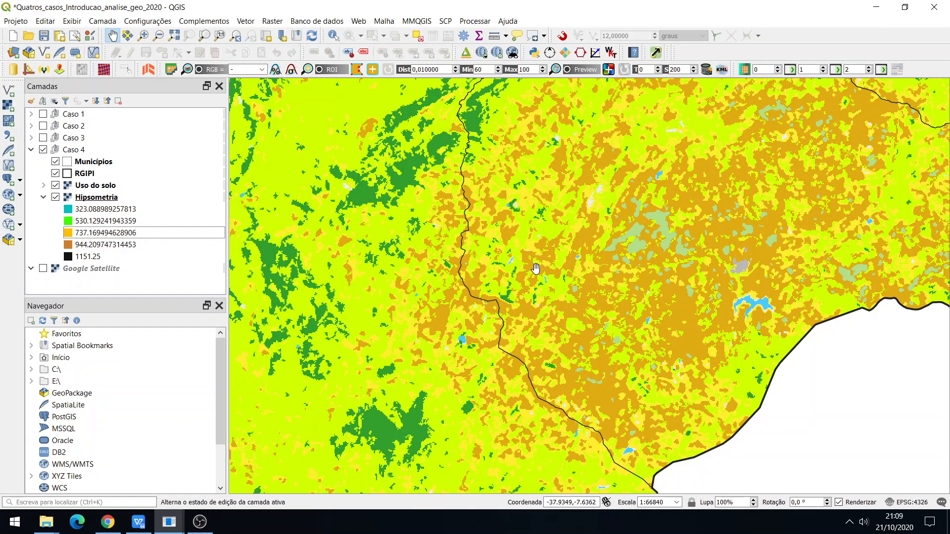
scroll(759, 198, down, 2)
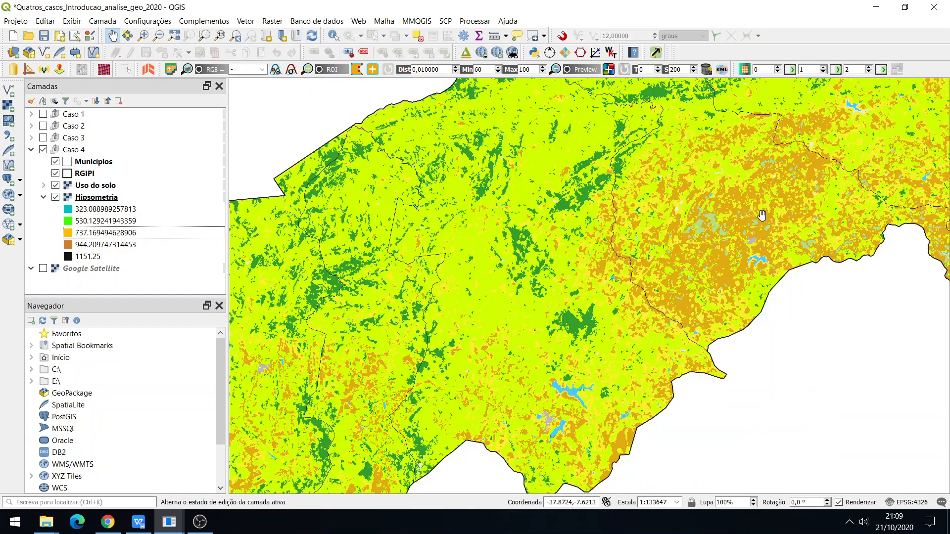
drag(651, 229, 560, 311)
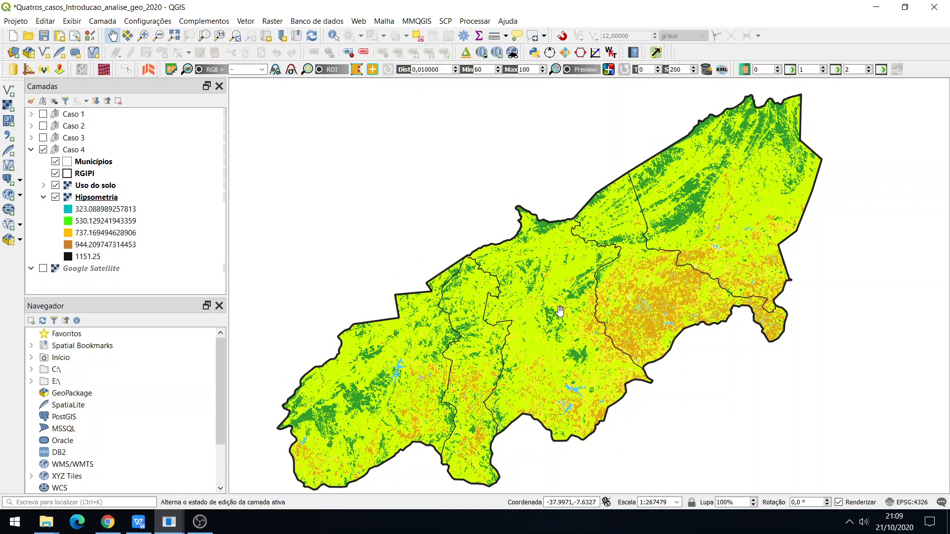